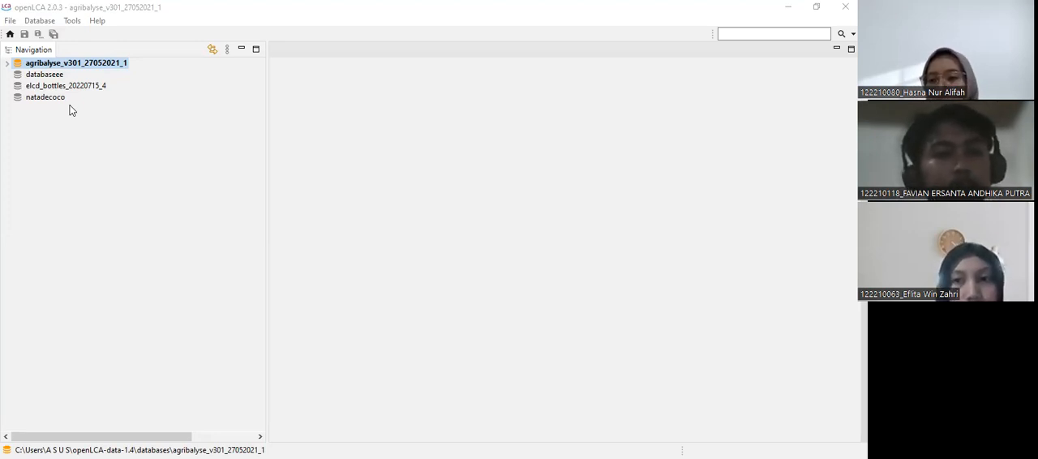
# Expand the agribalyse_v301_27052021_1 database, look through its contents, and collapse the Processes, Product systems and Flows groups.
pyautogui.click(9, 64)
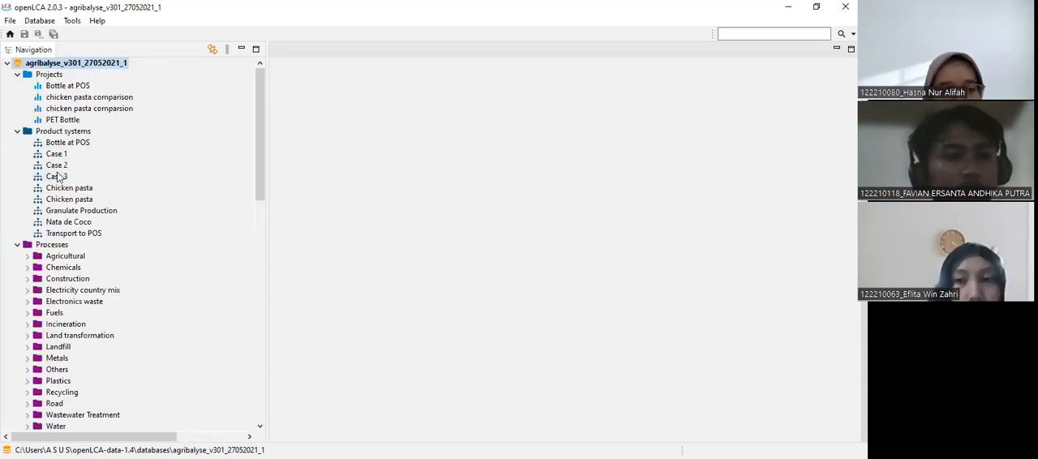
pyautogui.scroll(-7, 73, 237)
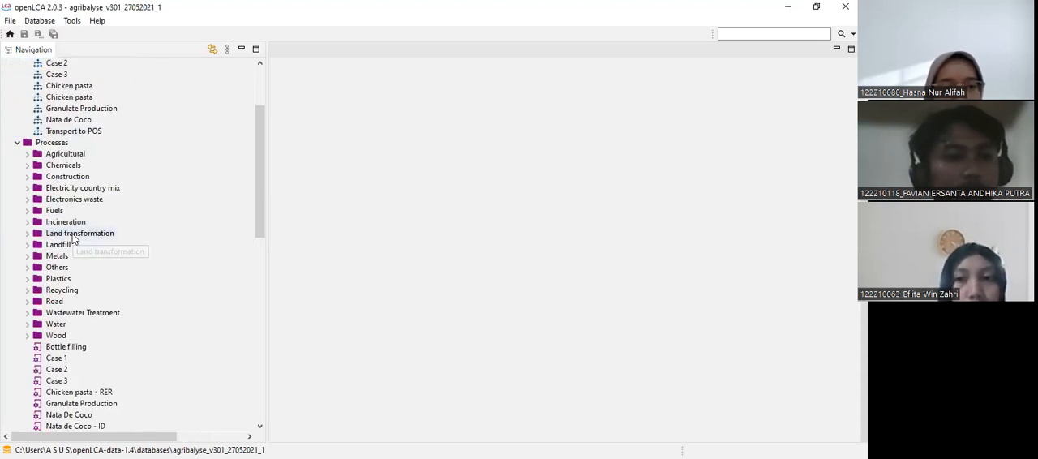
pyautogui.scroll(4, 72, 237)
pyautogui.scroll(1, 72, 237)
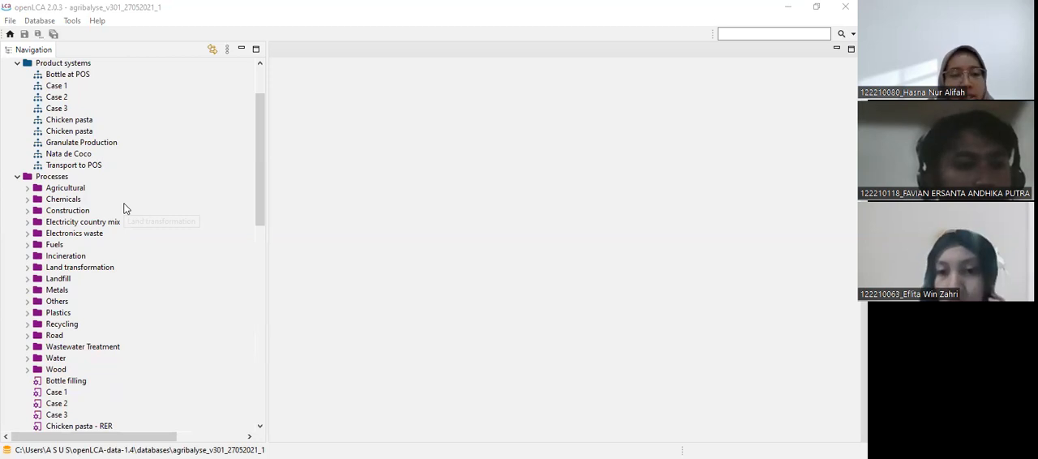
pyautogui.click(17, 176)
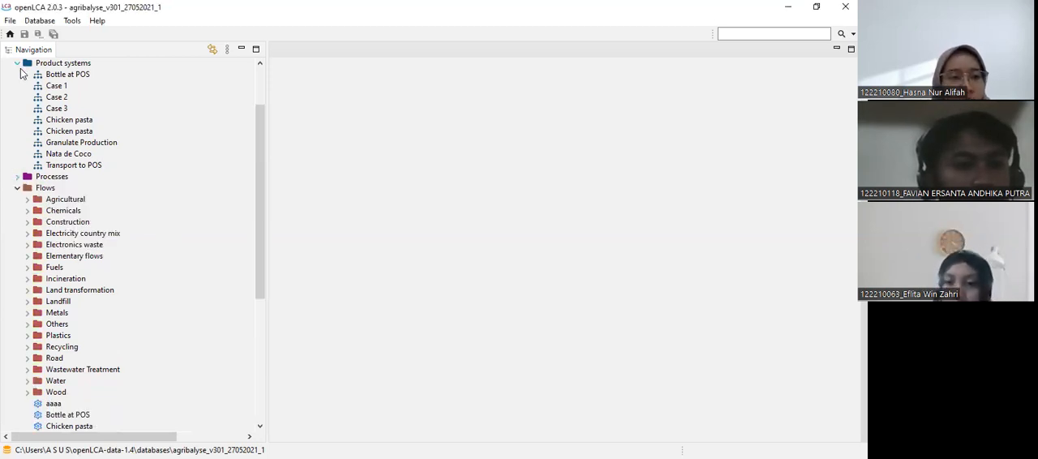
pyautogui.click(18, 64)
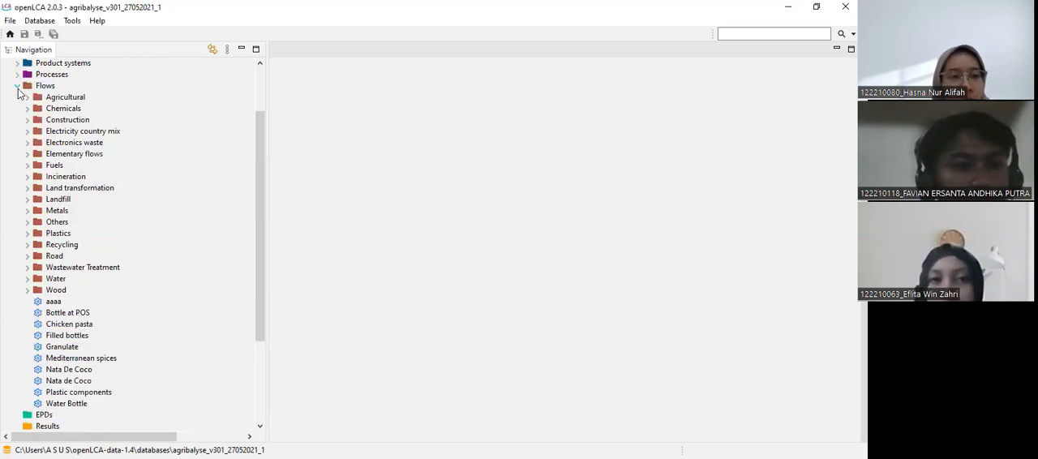
pyautogui.click(18, 85)
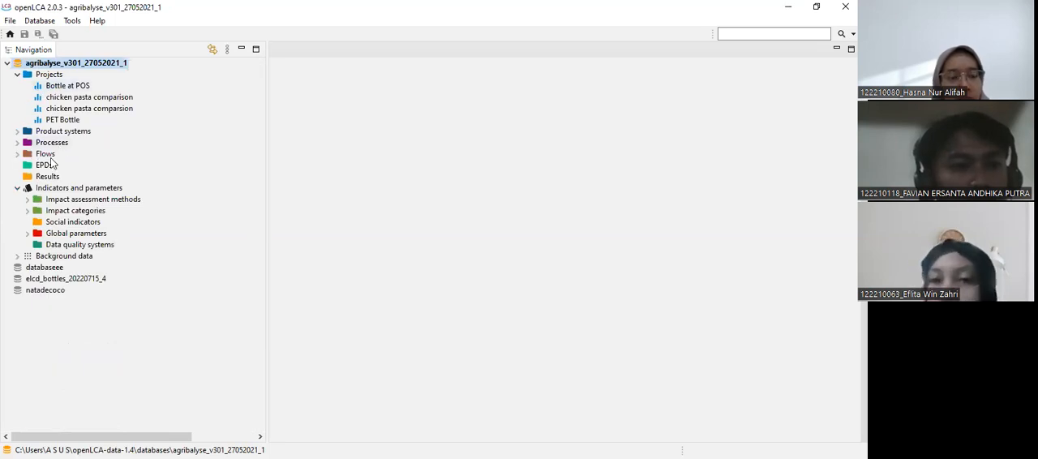
# Expand the Flows group and look through the product flows stored in it.
pyautogui.rightClick(44, 154)
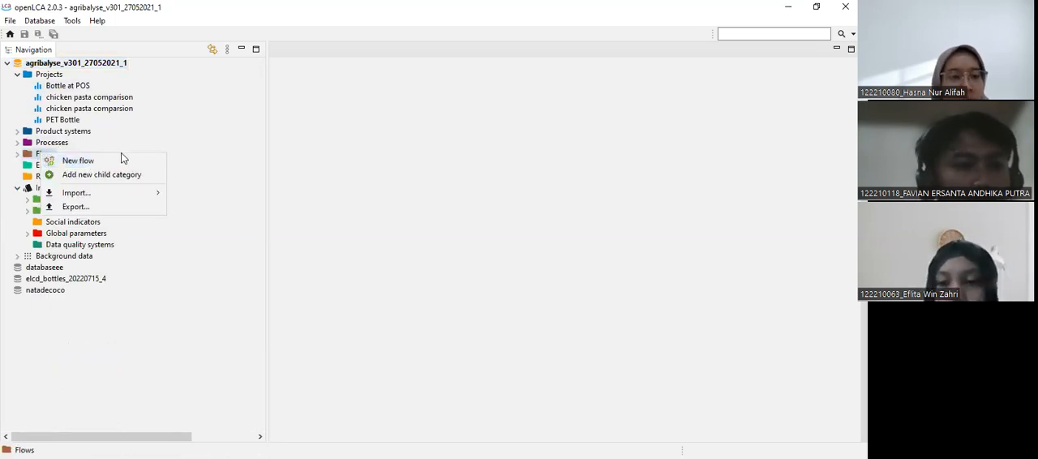
pyautogui.click(152, 139)
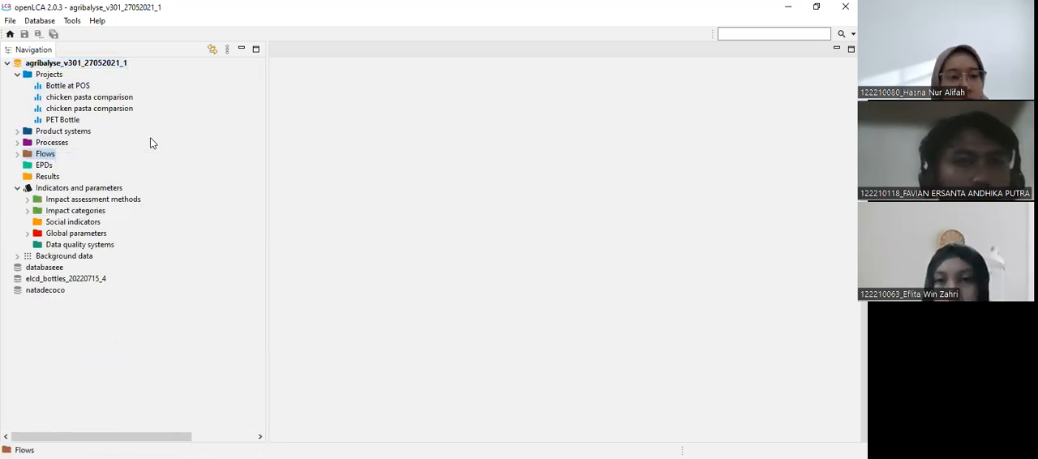
pyautogui.click(17, 154)
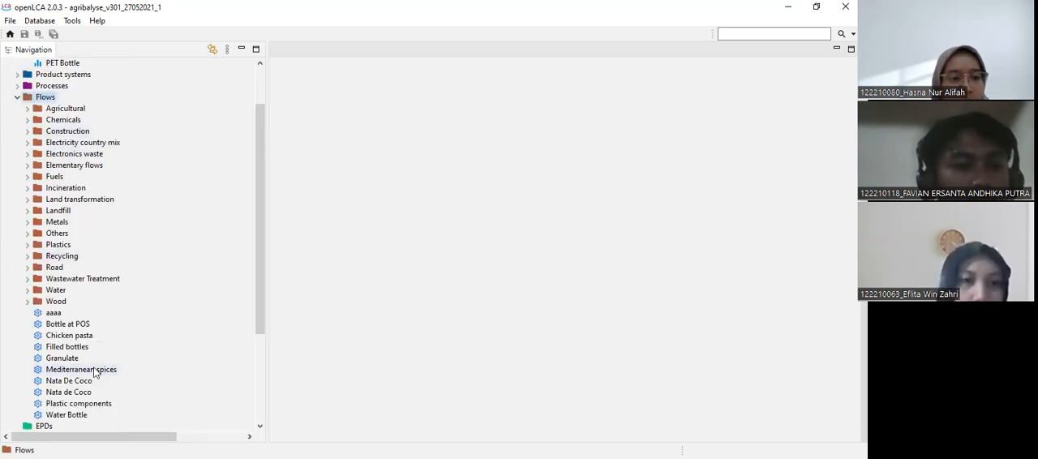
pyautogui.scroll(-4, 94, 371)
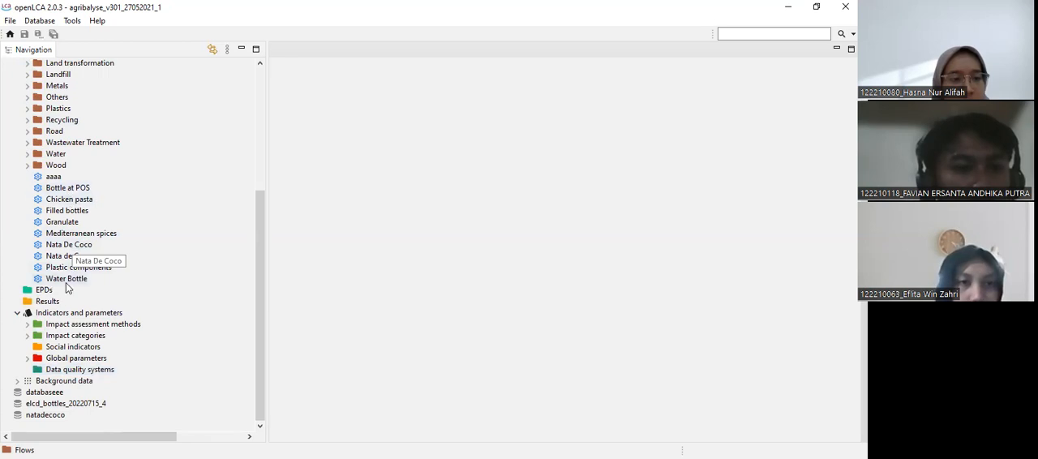
pyautogui.scroll(6, 103, 112)
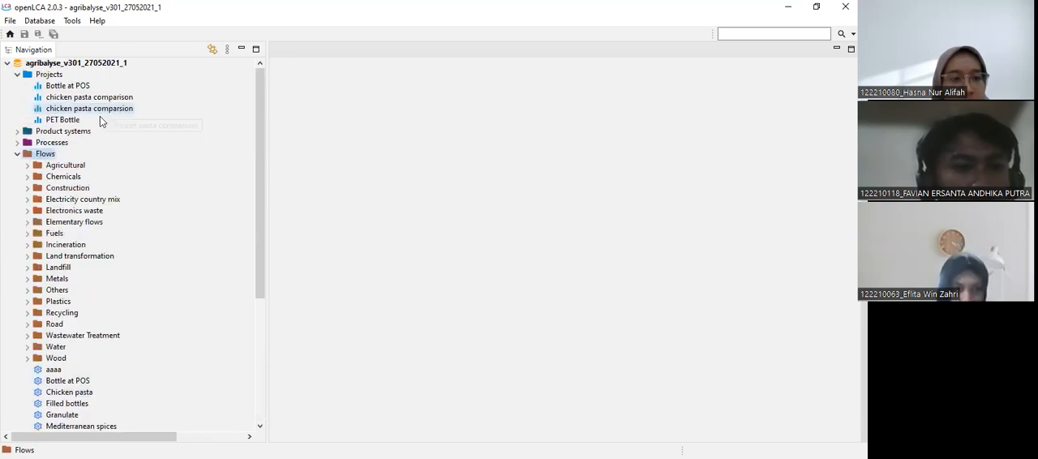
# Open the Case 1 process and show its inputs and outputs, widening the Flow column of the inputs table.
pyautogui.click(17, 143)
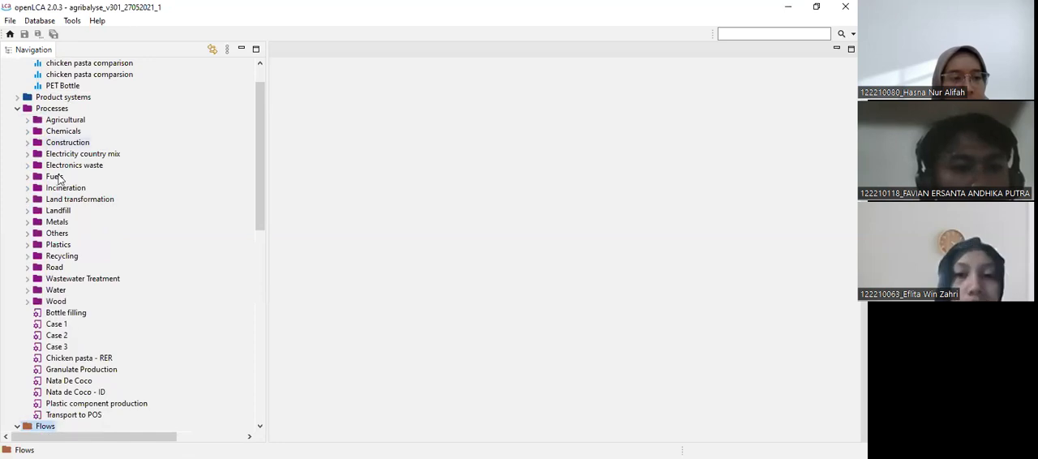
pyautogui.doubleClick(56, 324)
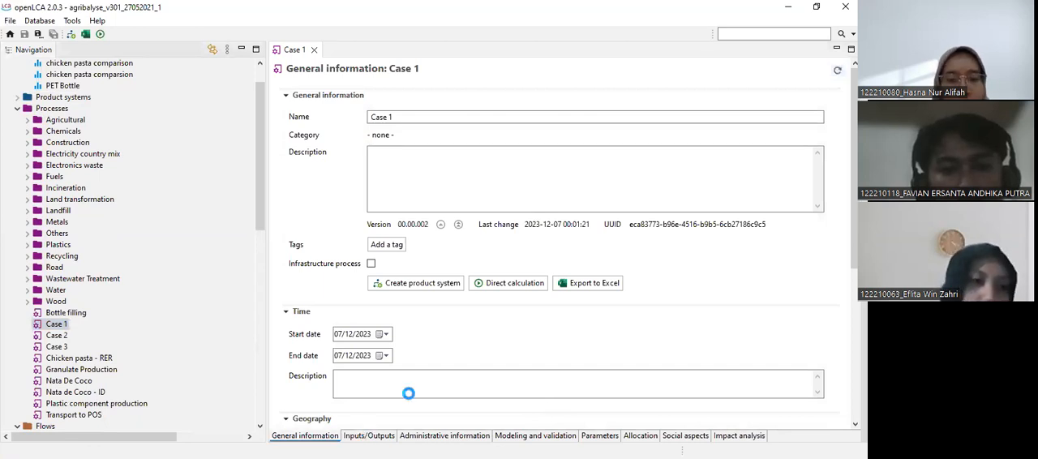
pyautogui.click(369, 435)
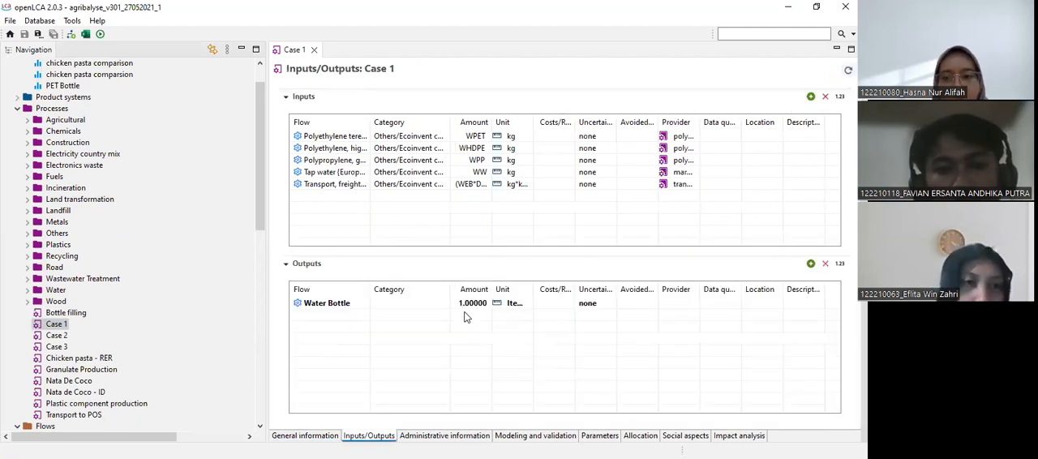
pyautogui.moveTo(379, 121); pyautogui.dragTo(468, 121)
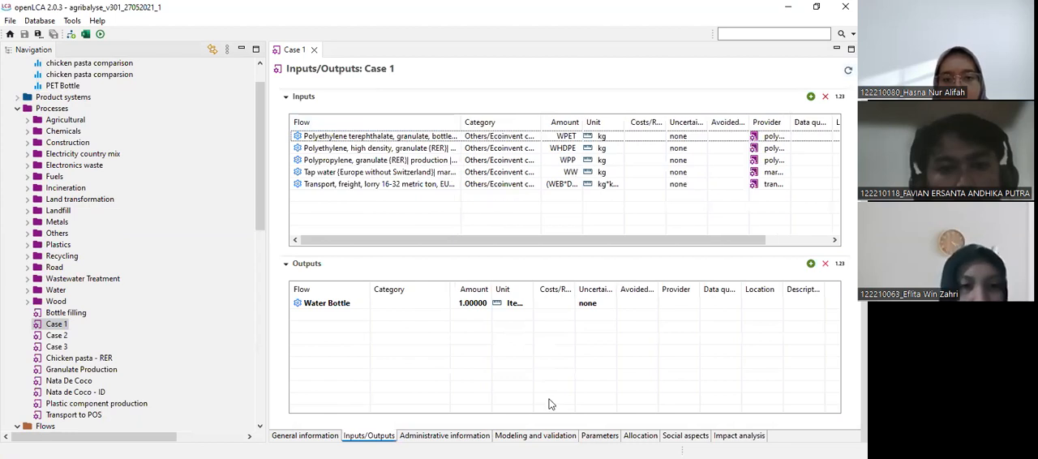
# Review all input parameters of the Case 1 process, and return to its inputs and outputs.
pyautogui.click(600, 435)
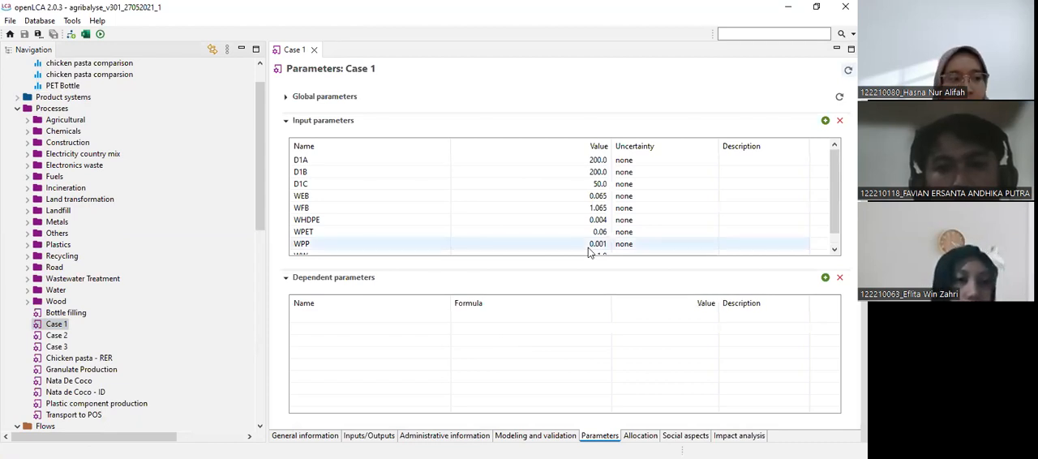
pyautogui.scroll(-1, 588, 247)
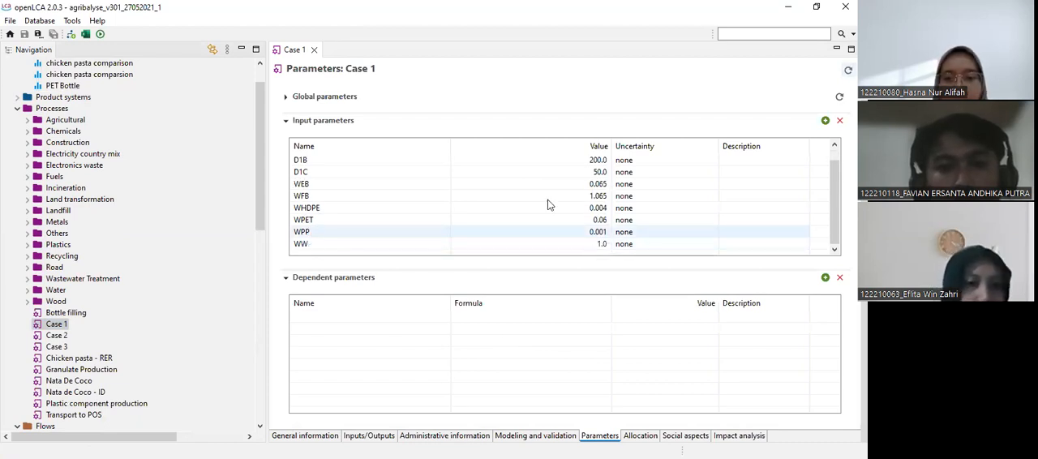
pyautogui.scroll(1, 547, 200)
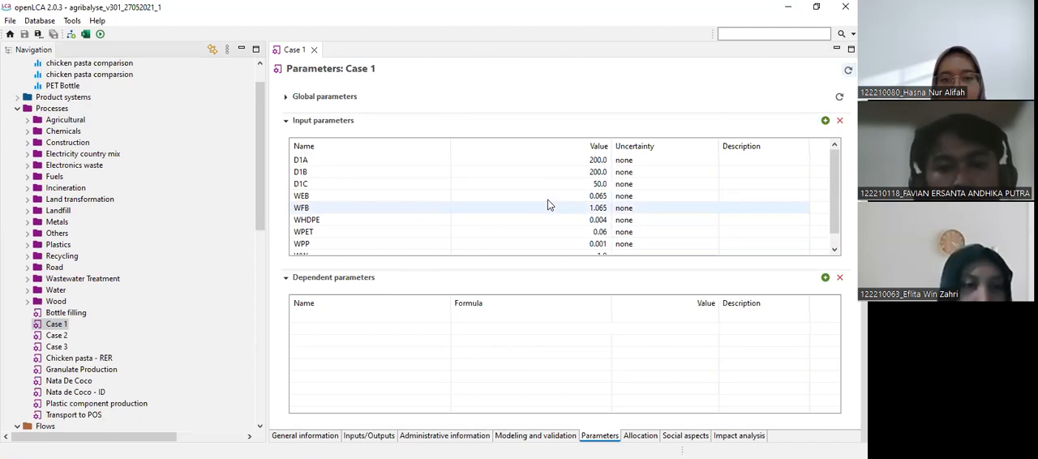
pyautogui.scroll(-1, 547, 200)
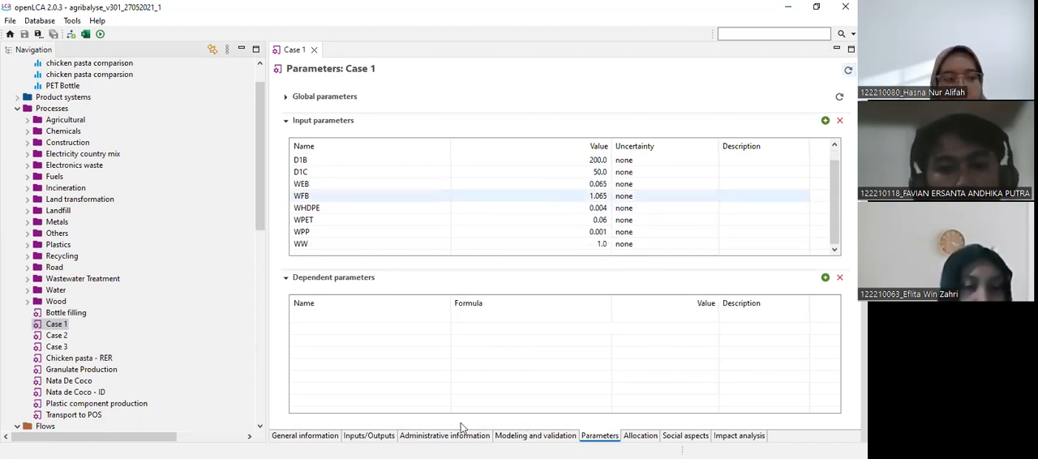
pyautogui.click(369, 436)
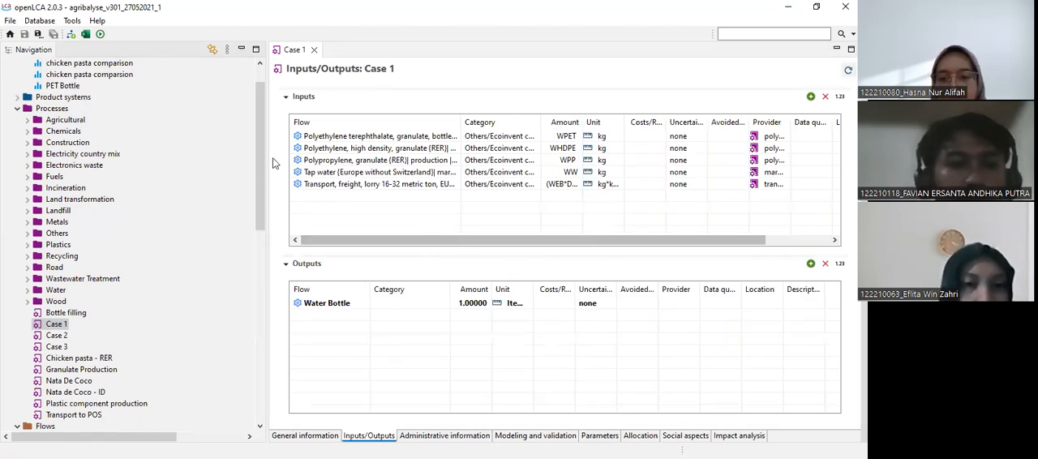
# Open the Case 1 product system and display its model graph.
pyautogui.scroll(1, 257, 79)
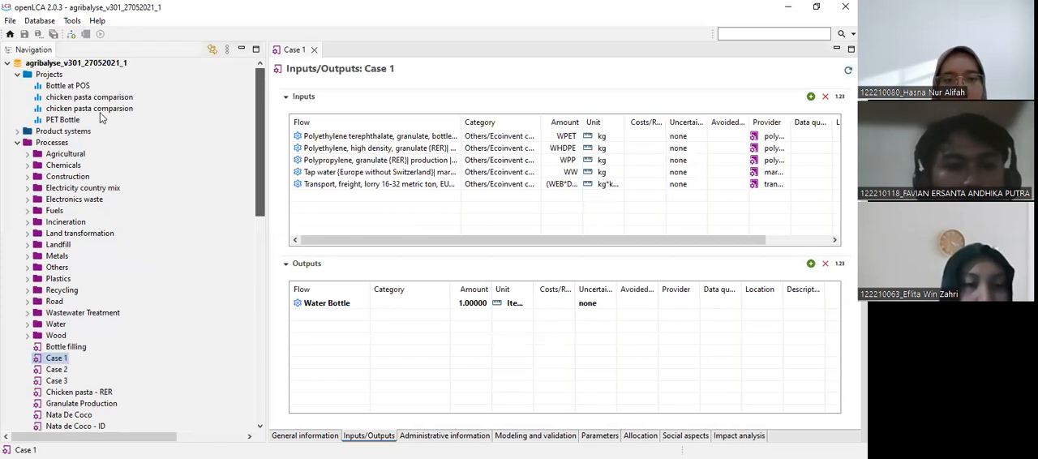
pyautogui.click(18, 133)
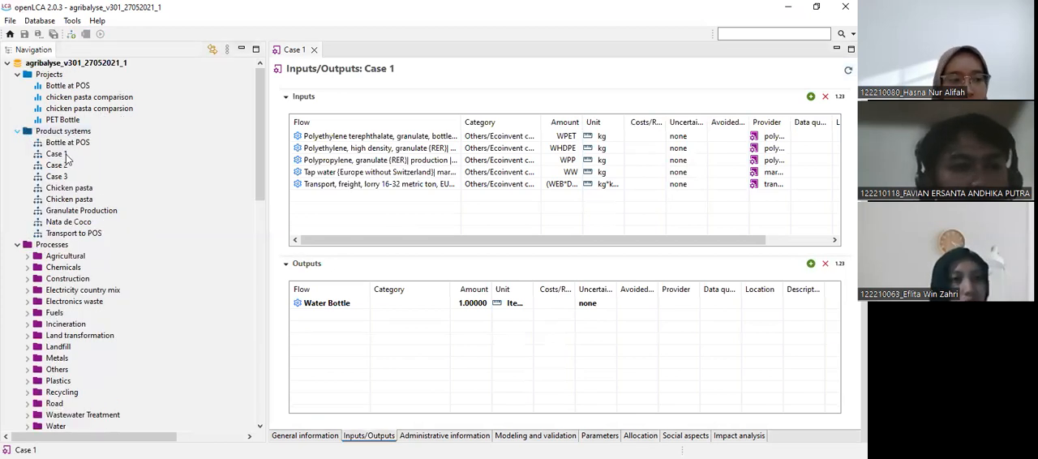
pyautogui.click(61, 154)
pyautogui.doubleClick(61, 154)
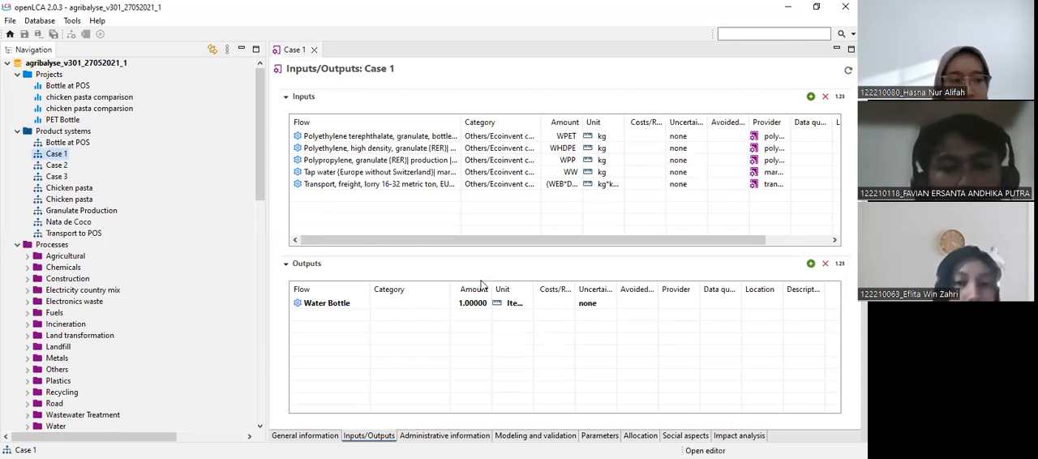
pyautogui.click(407, 435)
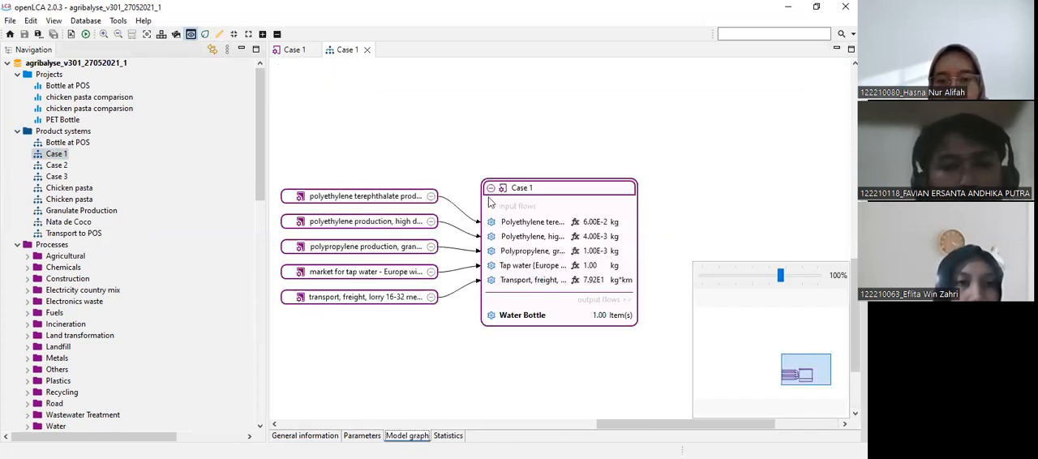
# Open the Case 2 process and review its input parameters and its inputs and outputs, with the inputs' Flow column widened.
pyautogui.click(261, 149)
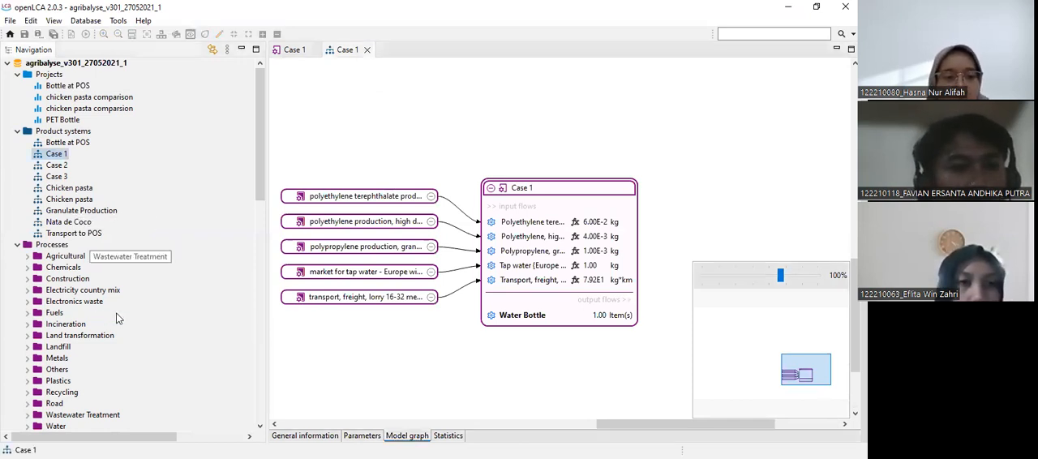
pyautogui.scroll(-6, 81, 280)
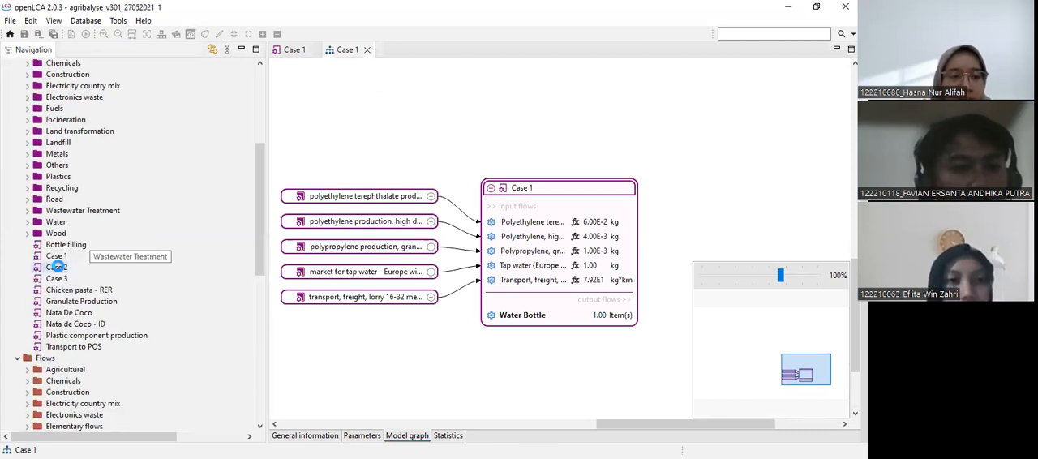
pyautogui.doubleClick(57, 266)
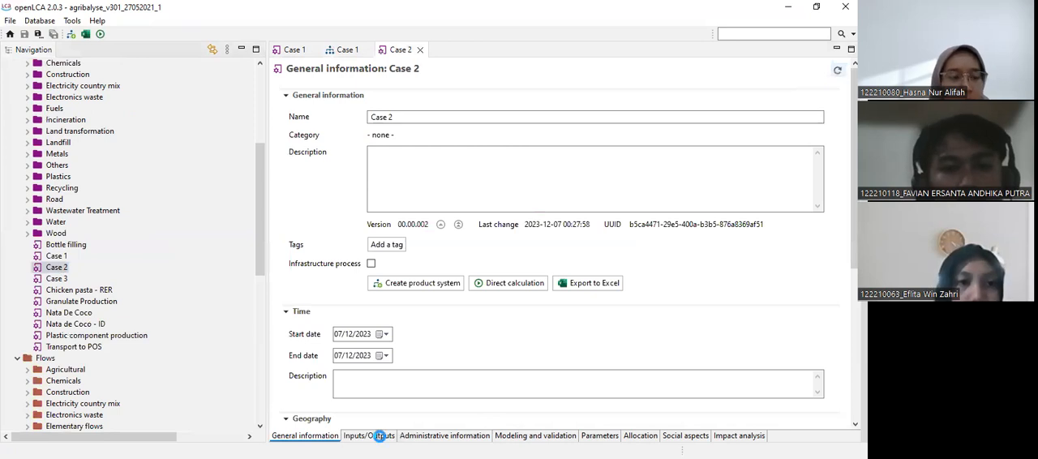
pyautogui.click(369, 436)
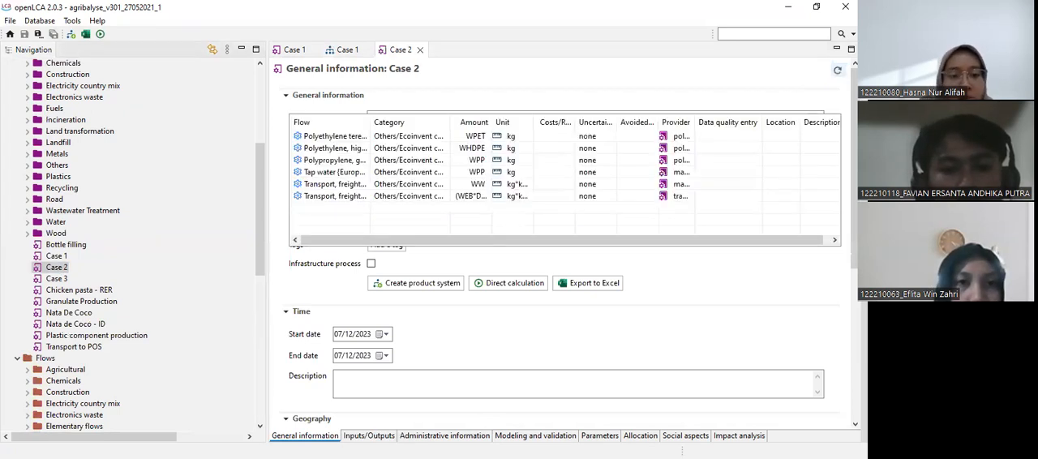
pyautogui.moveTo(369, 126); pyautogui.dragTo(466, 127)
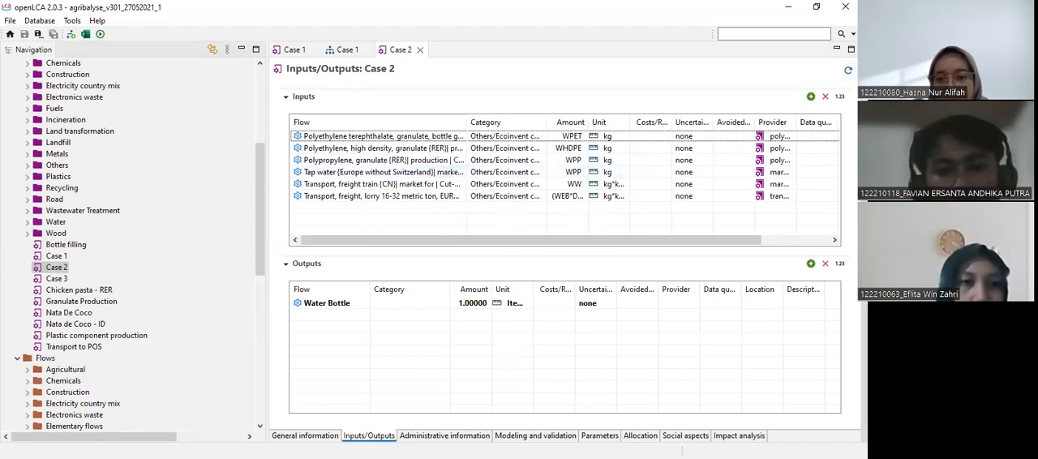
pyautogui.click(599, 436)
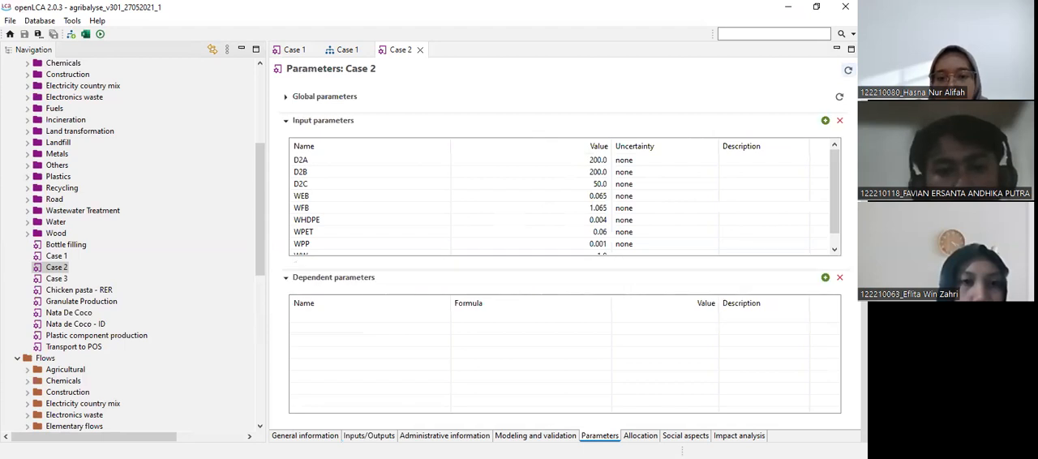
pyautogui.click(368, 436)
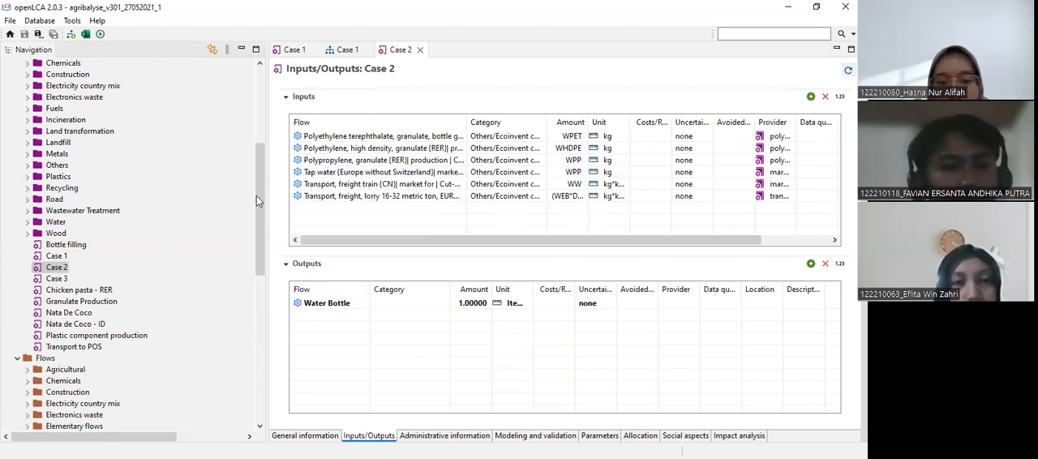
# Open the Case 2 product system and show its model graph with the Case 2 process expanded to its flows.
pyautogui.scroll(6, 243, 114)
pyautogui.click(55, 165)
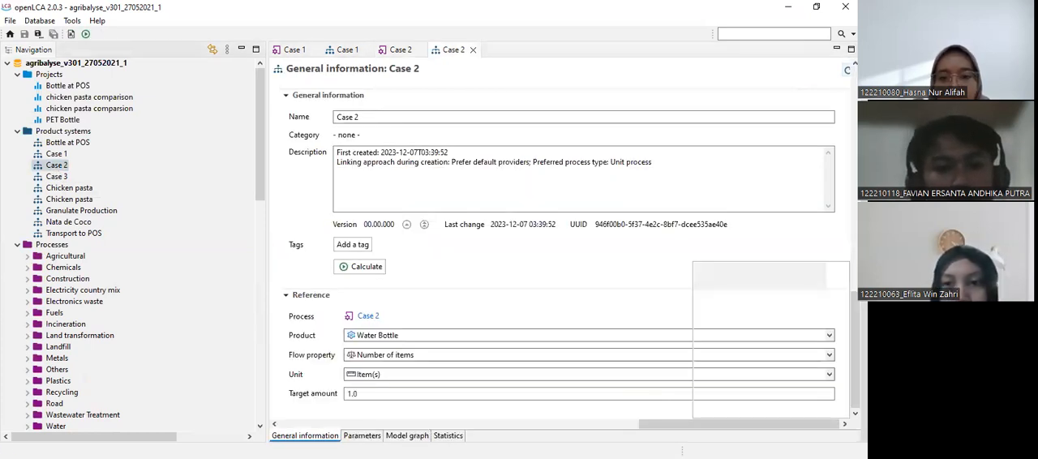
pyautogui.click(501, 185)
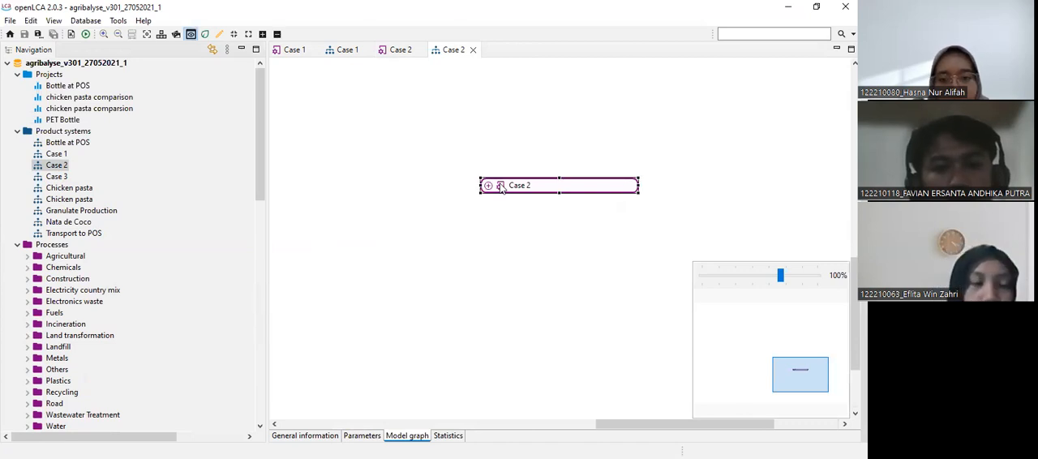
pyautogui.click(489, 186)
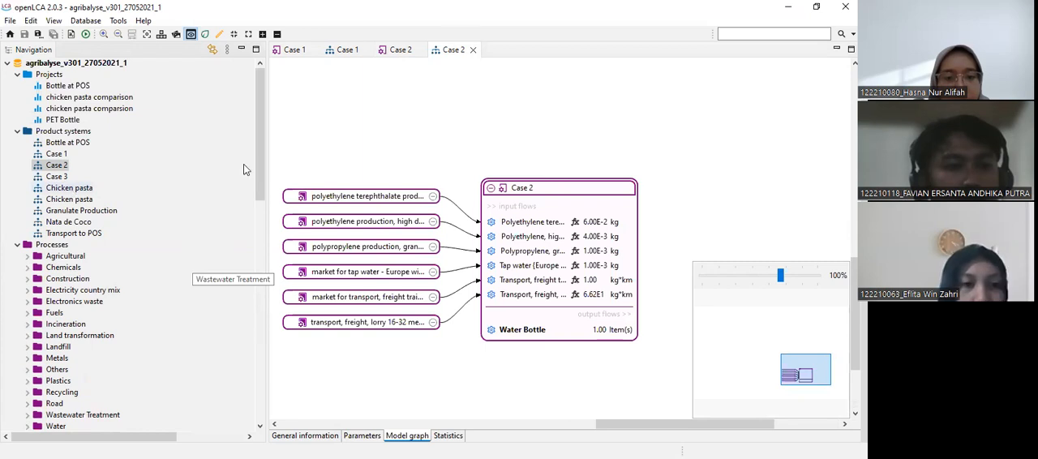
# Open the Case 3 process and show its inputs and outputs with the inputs' Flow column widened.
pyautogui.click(263, 307)
pyautogui.scroll(1, 55, 123)
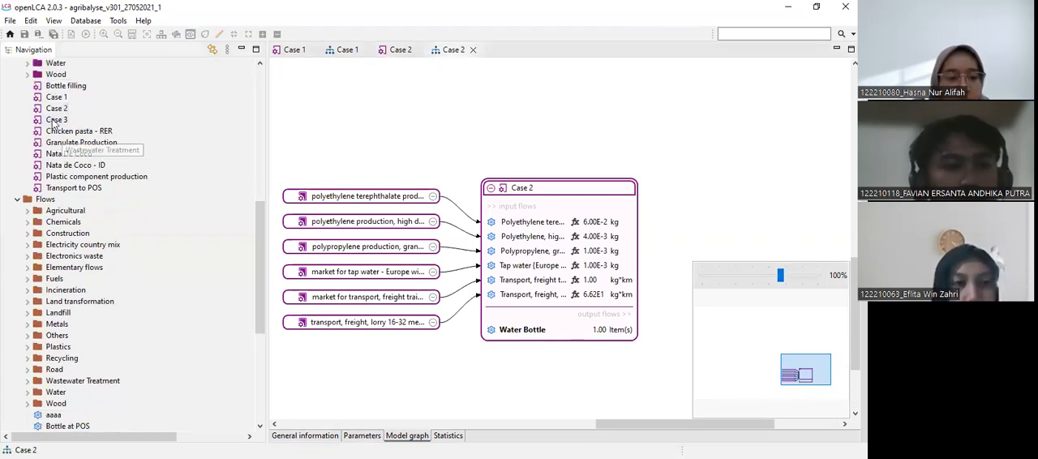
pyautogui.doubleClick(51, 119)
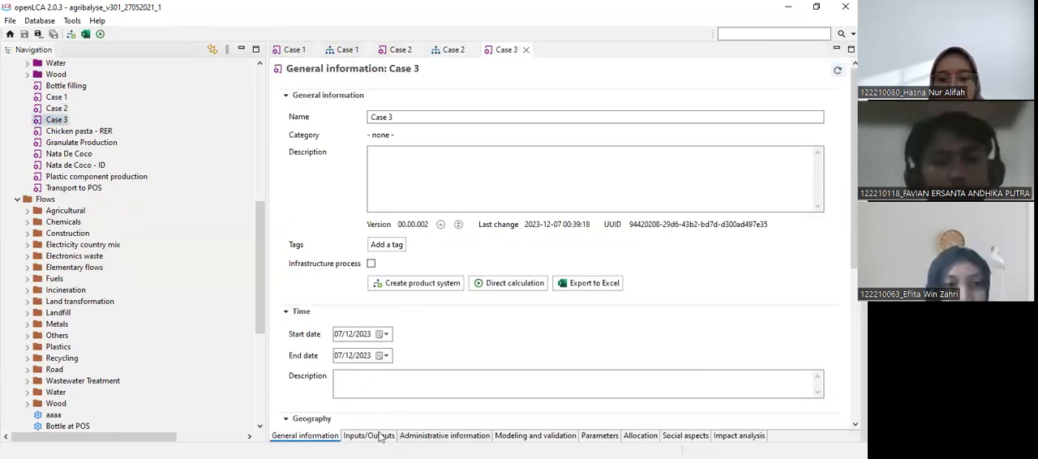
pyautogui.click(378, 436)
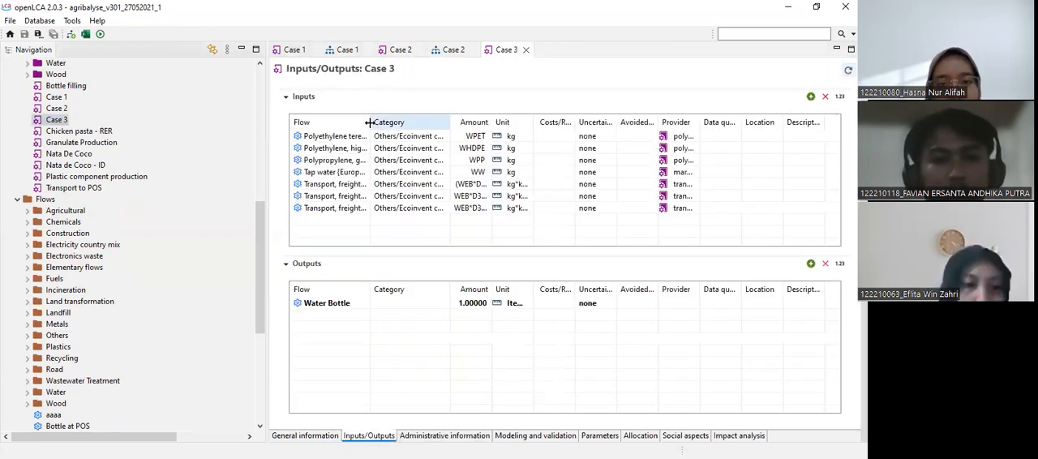
pyautogui.moveTo(371, 121); pyautogui.dragTo(481, 122)
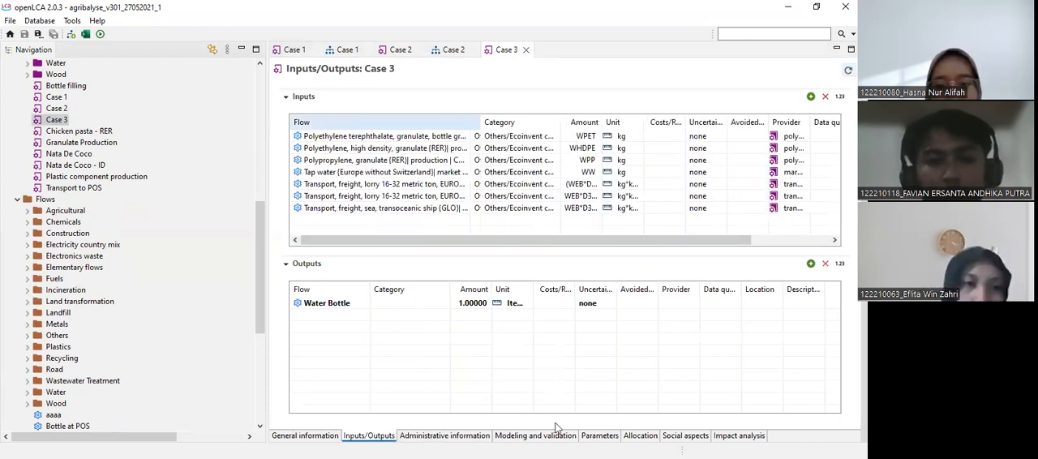
# Review the input parameters of the Case 3 process, and return to its inputs and outputs.
pyautogui.click(602, 436)
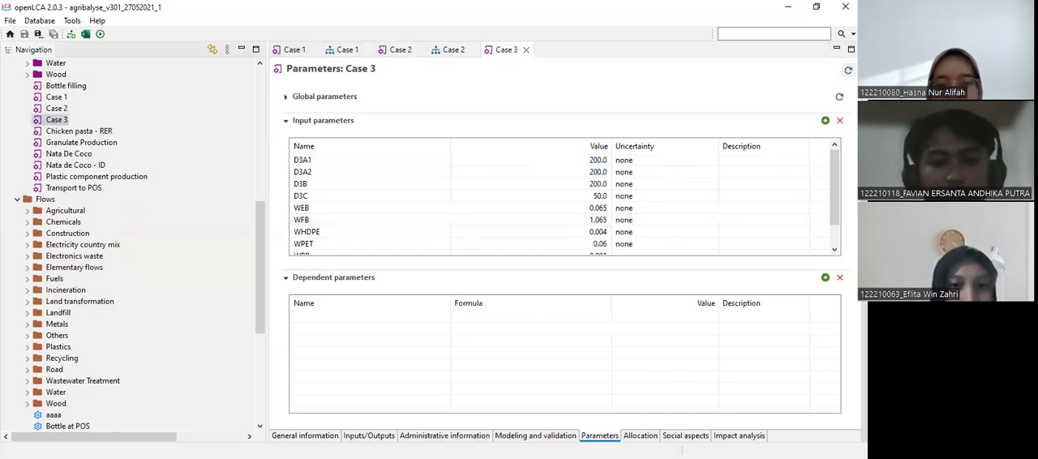
pyautogui.click(369, 436)
pyautogui.moveTo(497, 241); pyautogui.dragTo(152, 126)
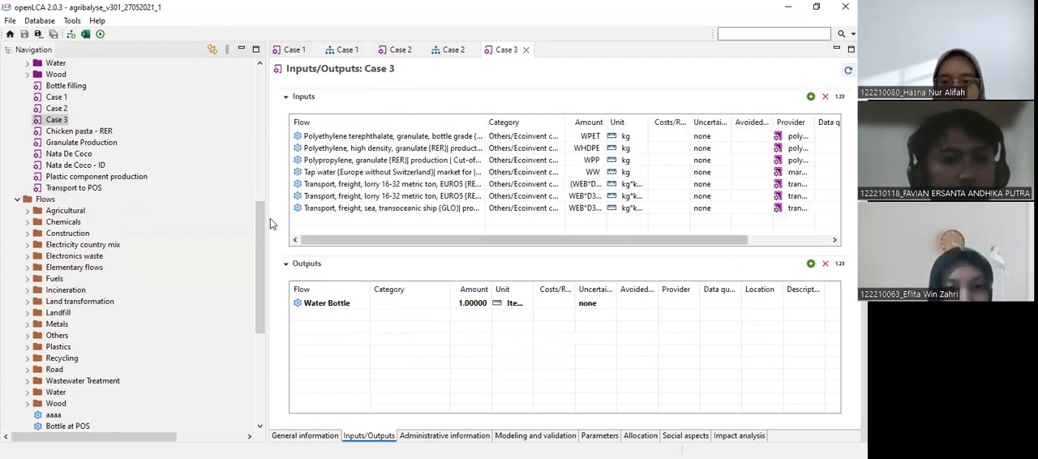
# Open the Case 3 product system and show its model graph with the Case 3 process expanded to its flows.
pyautogui.moveTo(258, 225); pyautogui.dragTo(256, 111)
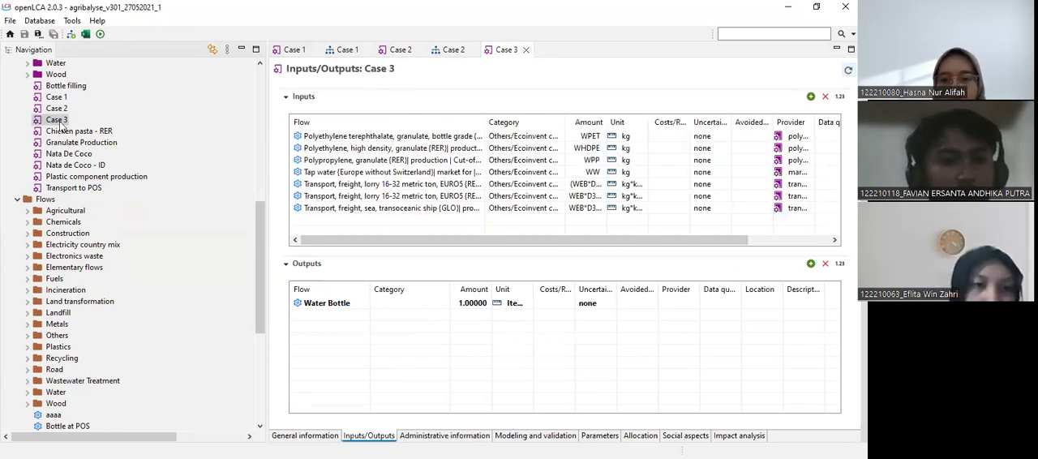
pyautogui.doubleClick(59, 121)
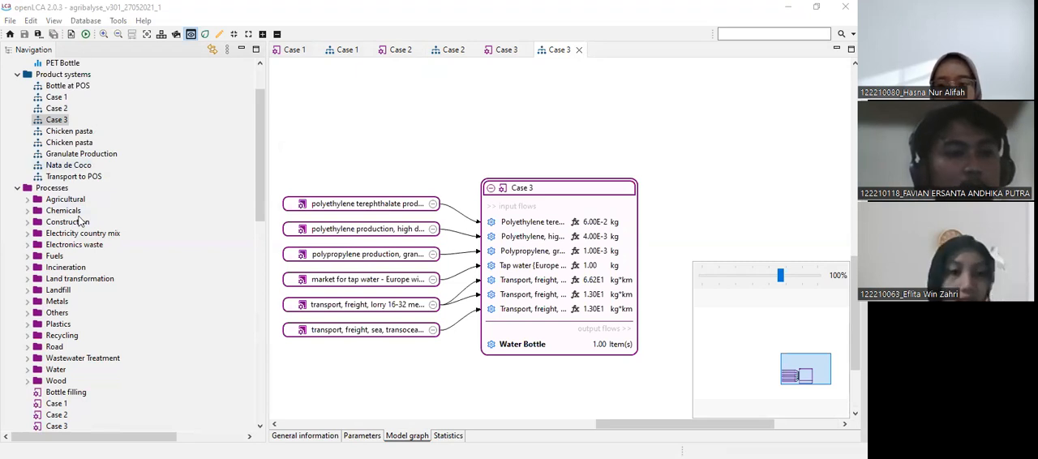
# Open the Granulate Production process and review its inputs and outputs, with the inputs' Flow column widened.
pyautogui.scroll(-5, 81, 220)
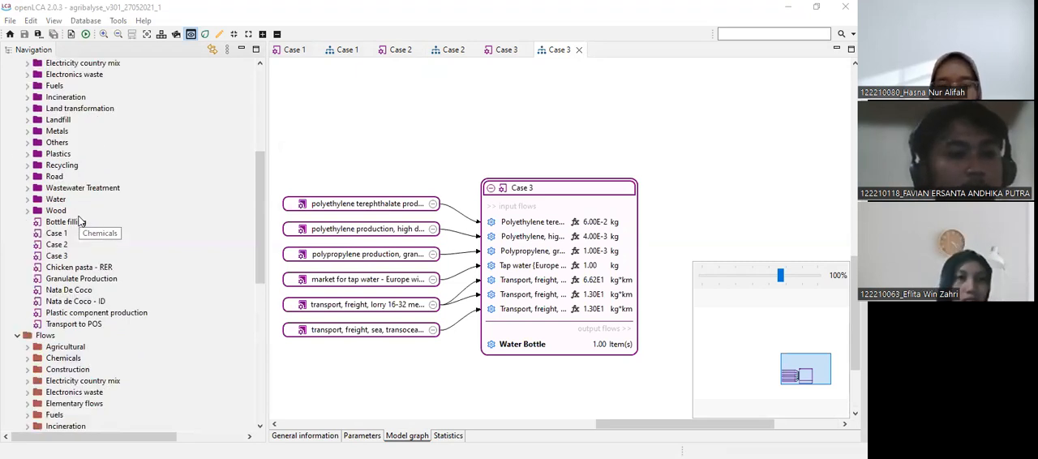
pyautogui.scroll(-6, 80, 220)
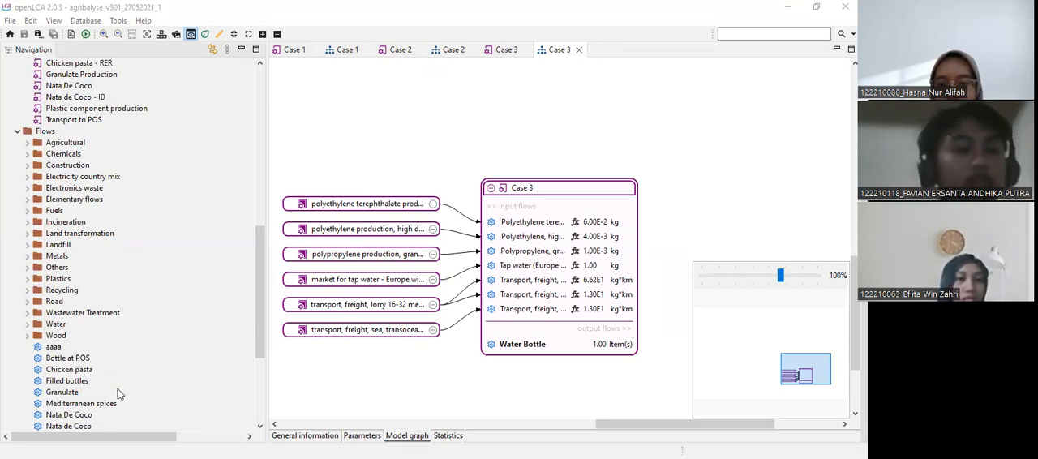
pyautogui.scroll(-5, 75, 232)
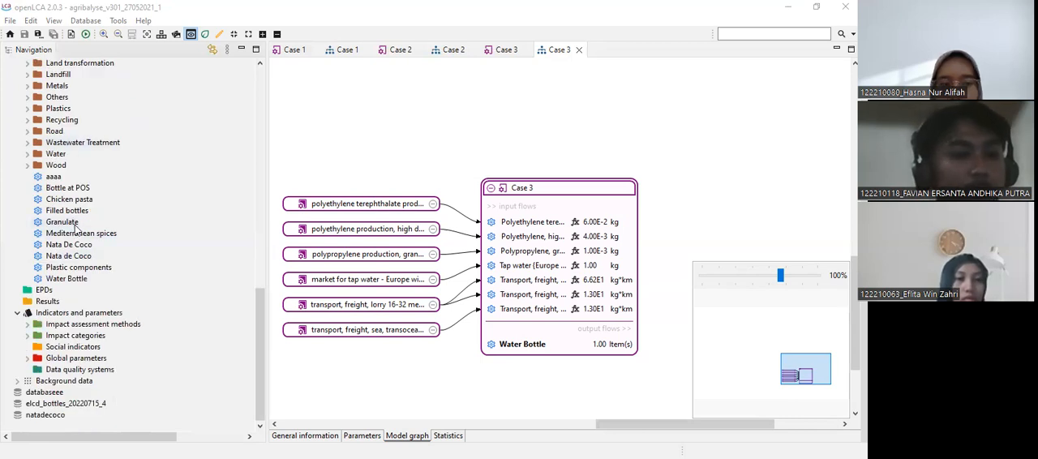
pyautogui.click(125, 200)
pyautogui.scroll(13, 87, 164)
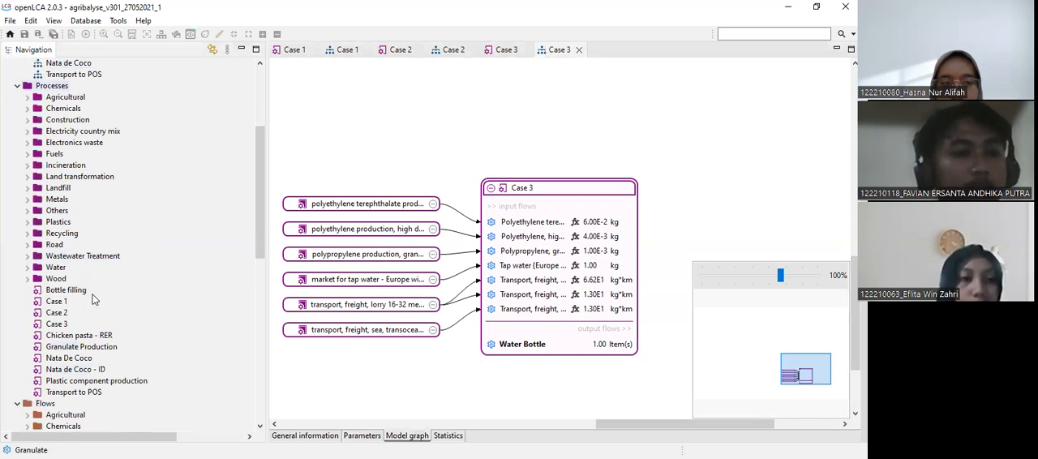
pyautogui.scroll(-2, 136, 311)
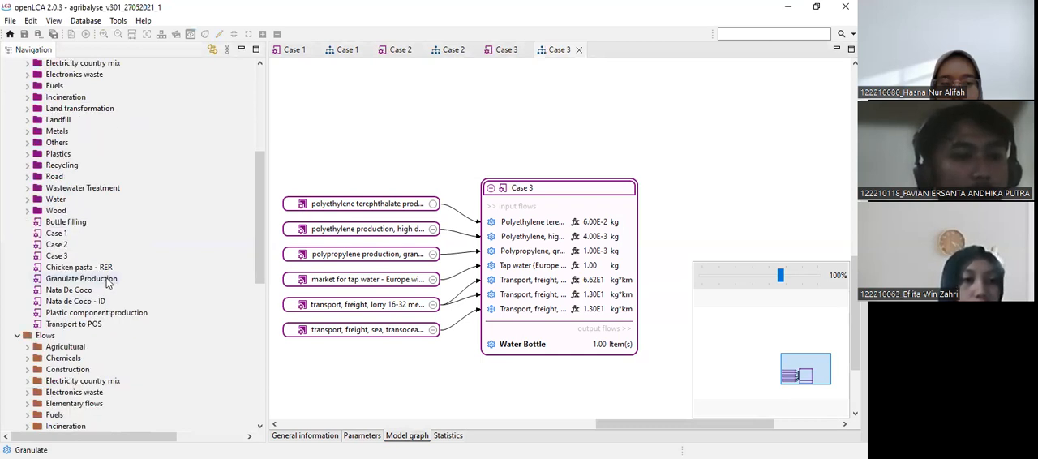
pyautogui.doubleClick(104, 278)
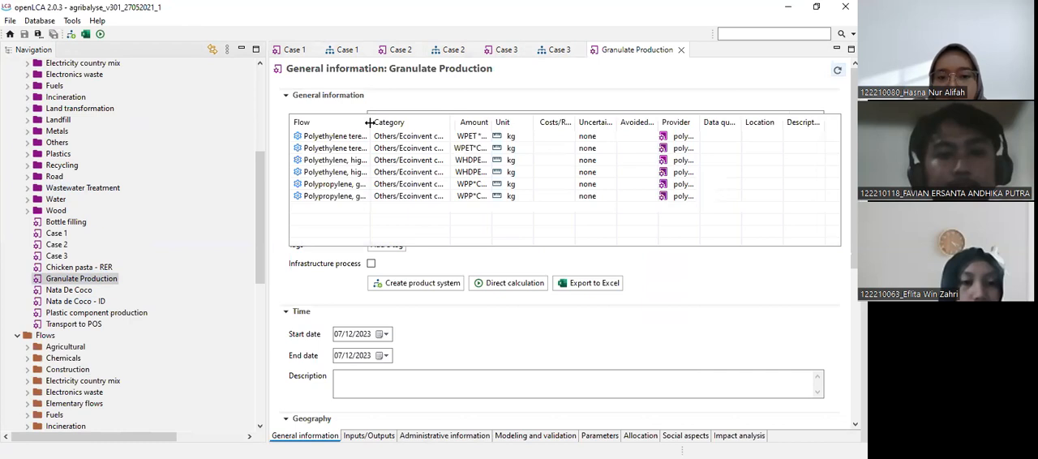
pyautogui.moveTo(422, 123); pyautogui.dragTo(423, 124)
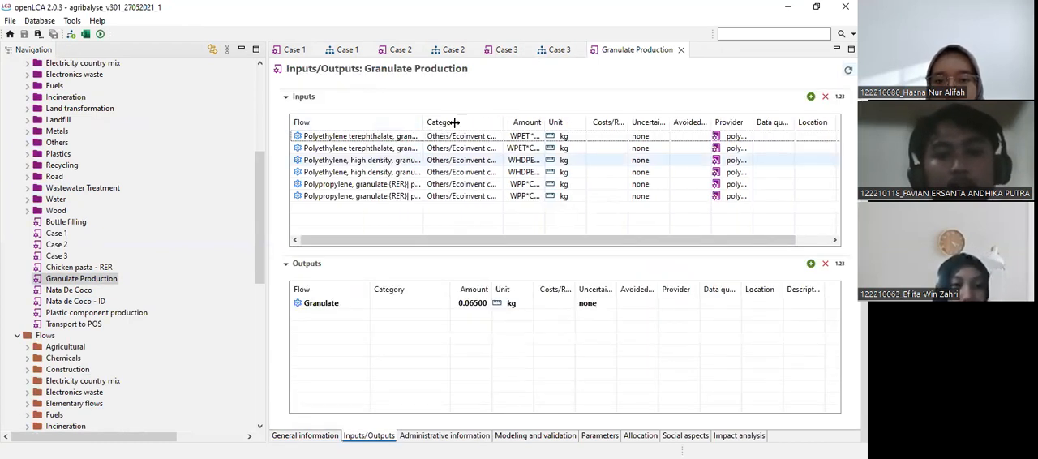
pyautogui.moveTo(455, 122); pyautogui.dragTo(452, 122)
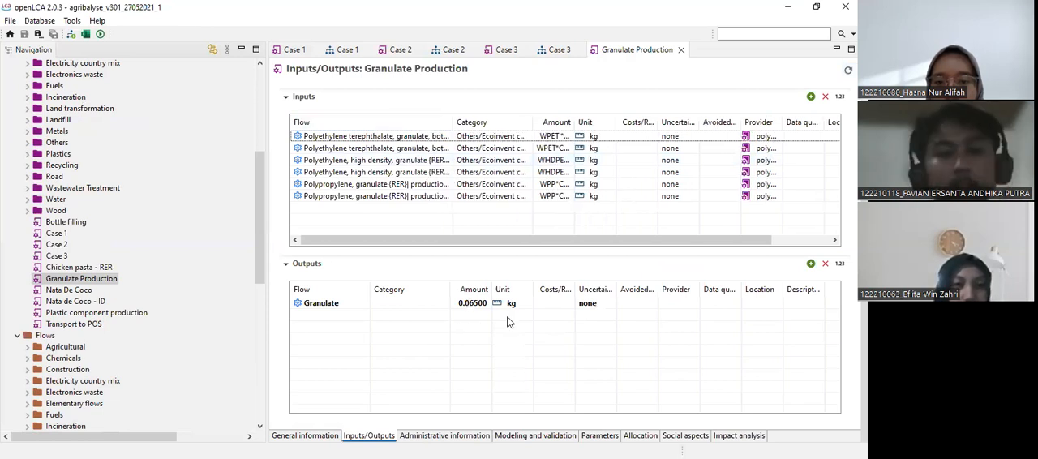
pyautogui.moveTo(453, 122); pyautogui.dragTo(502, 123)
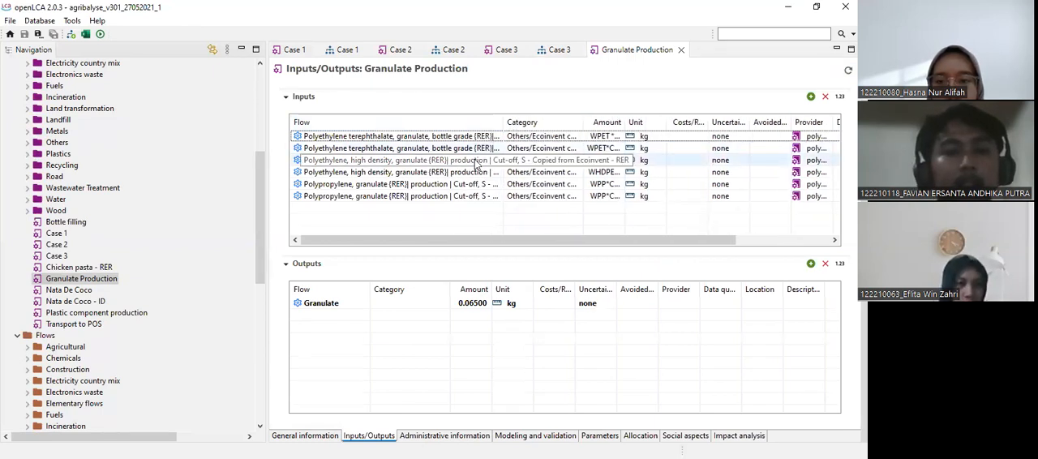
pyautogui.click(451, 195)
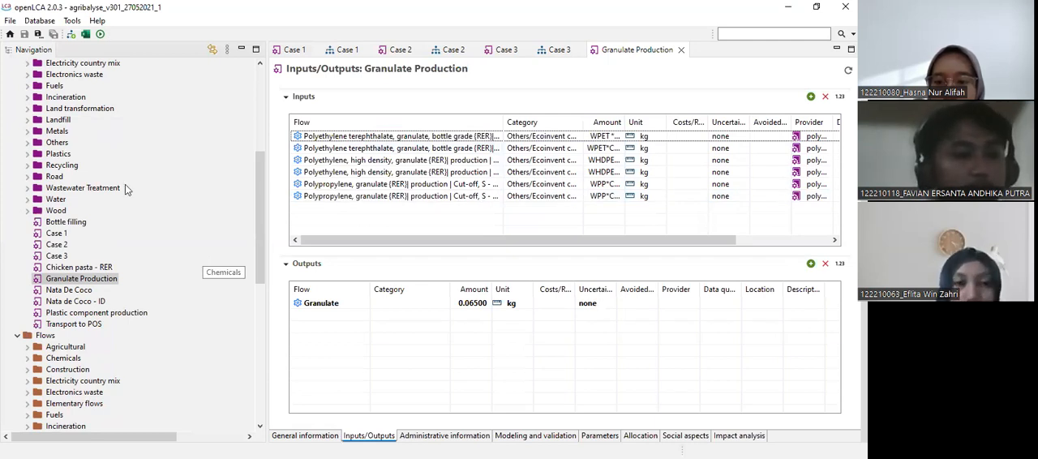
# Open the Plastic component production process and review its inputs and outputs, with the inputs' Flow column widened.
pyautogui.scroll(-9, 111, 298)
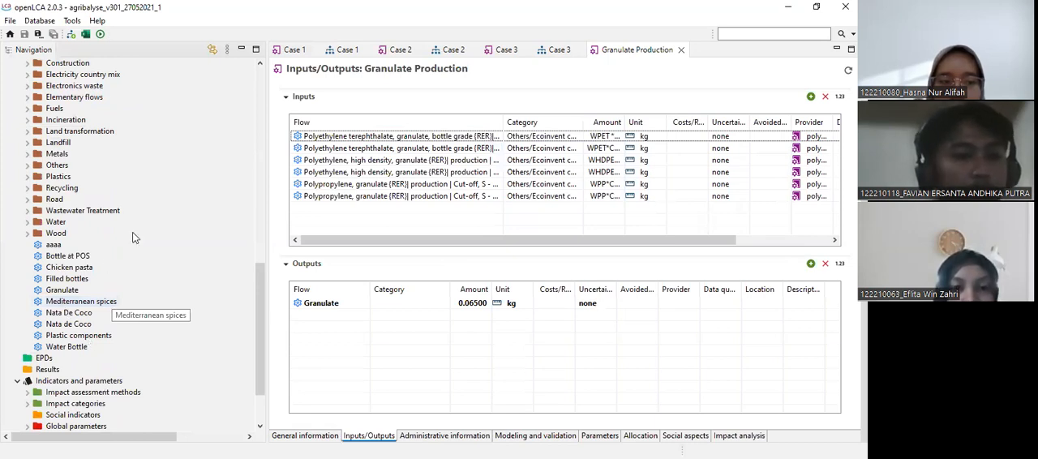
pyautogui.scroll(11, 134, 236)
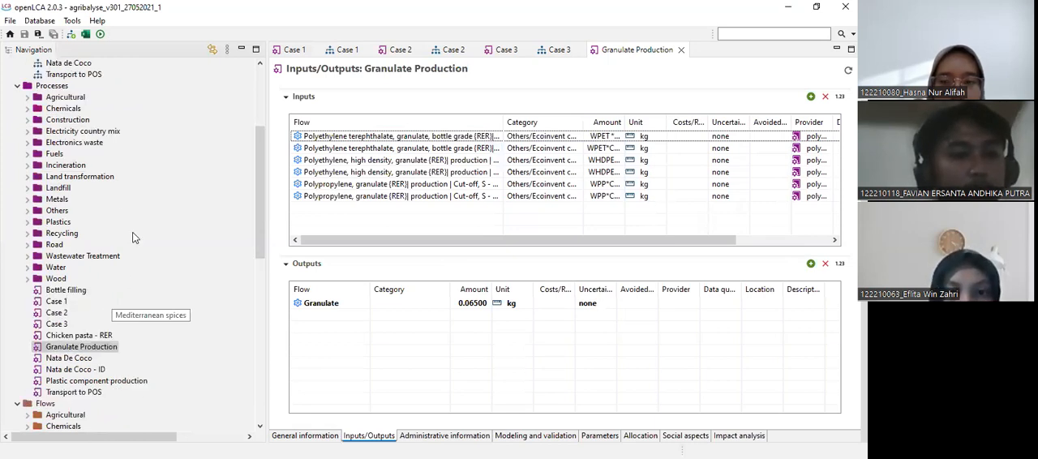
pyautogui.scroll(-2, 132, 232)
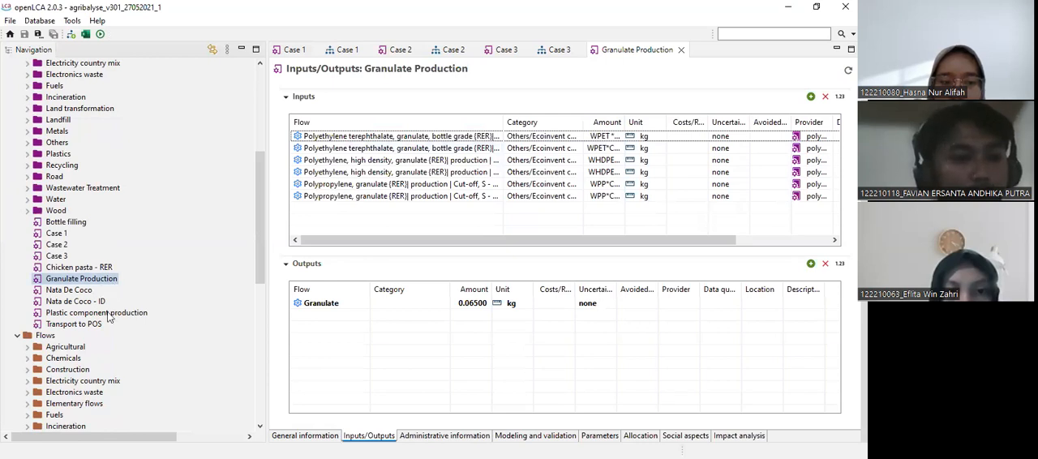
pyautogui.doubleClick(108, 313)
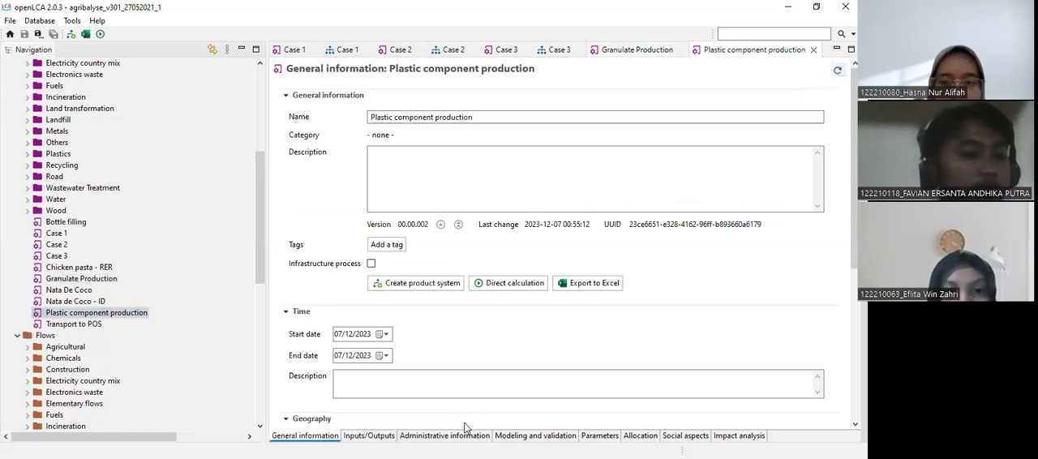
pyautogui.click(376, 437)
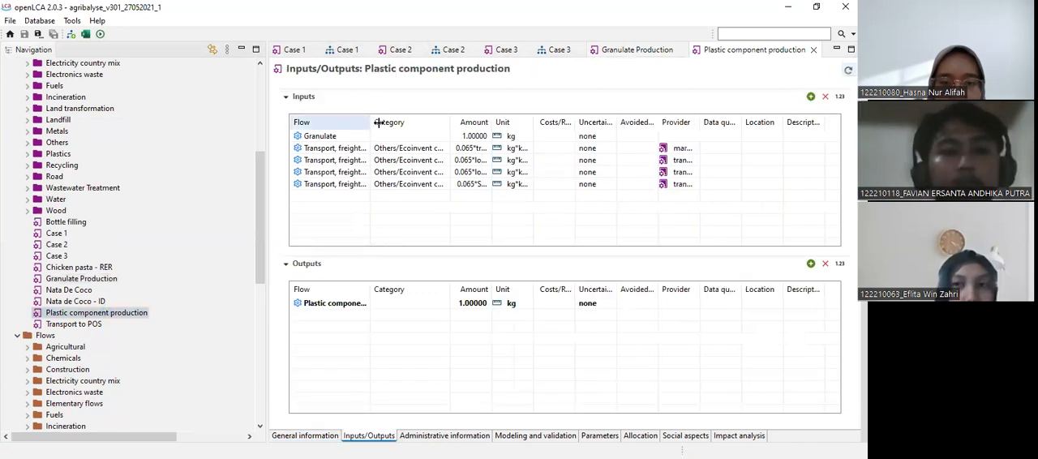
pyautogui.moveTo(370, 123); pyautogui.dragTo(400, 124)
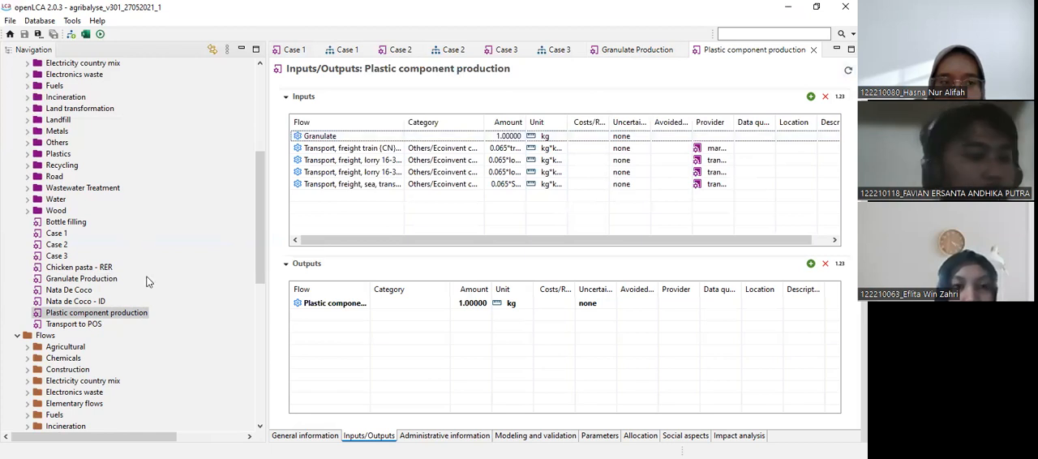
# Open the Transport to POS process.
pyautogui.click(87, 328)
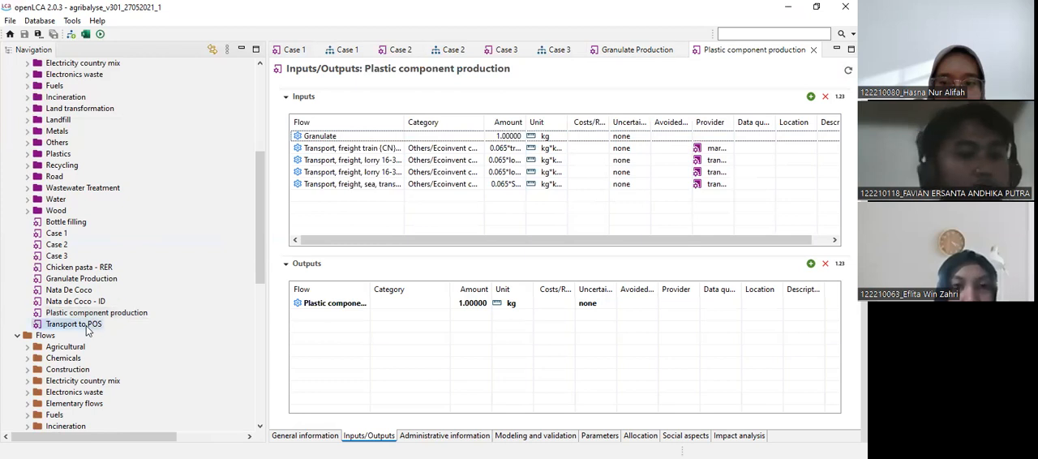
pyautogui.doubleClick(86, 328)
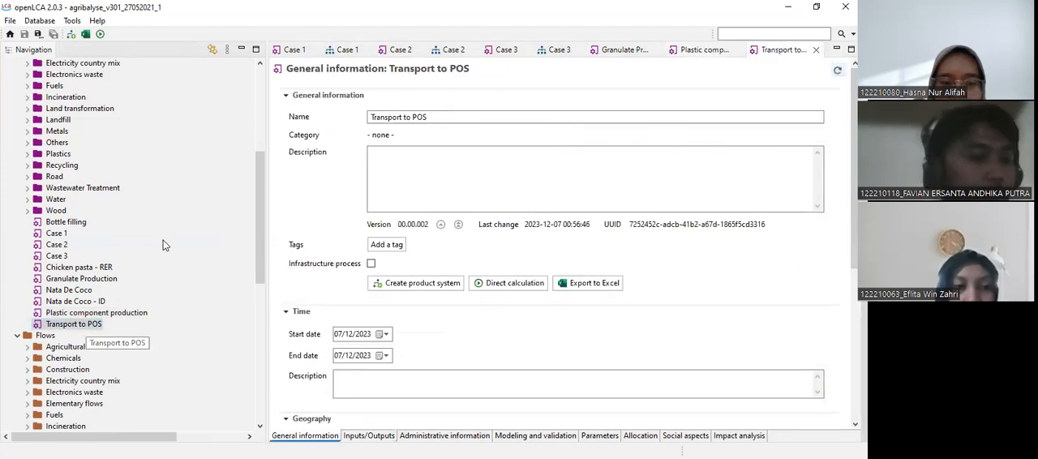
# Open the Bottle at POS product system and examine its model graph back to the Granulate Production process and its suppliers.
pyautogui.scroll(7, 80, 153)
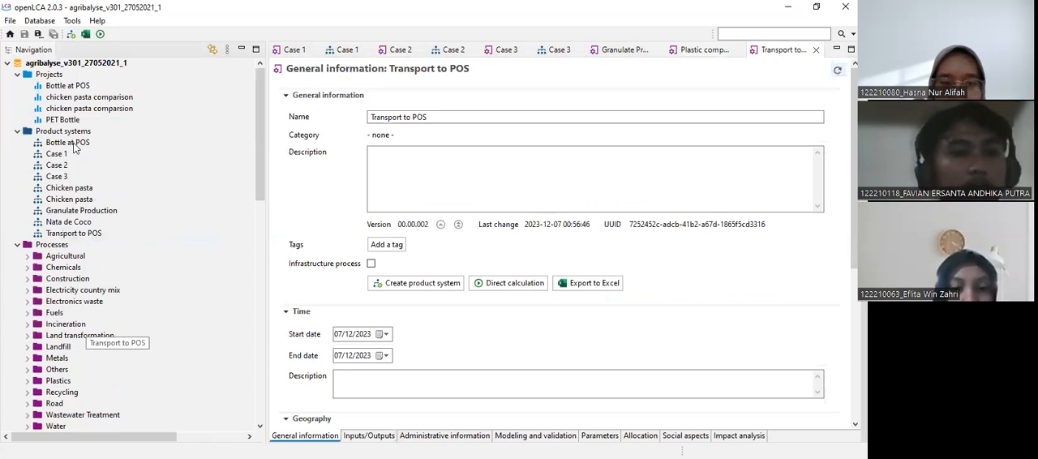
pyautogui.doubleClick(75, 147)
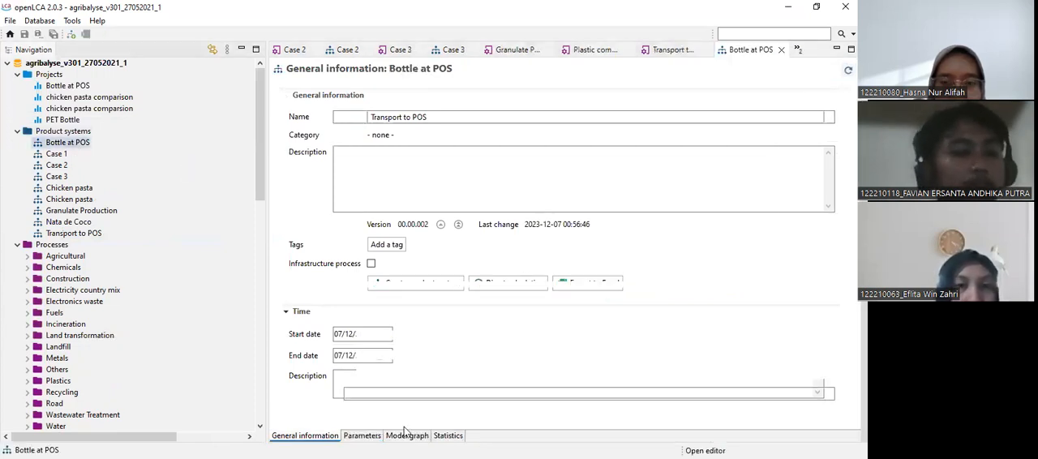
pyautogui.click(401, 437)
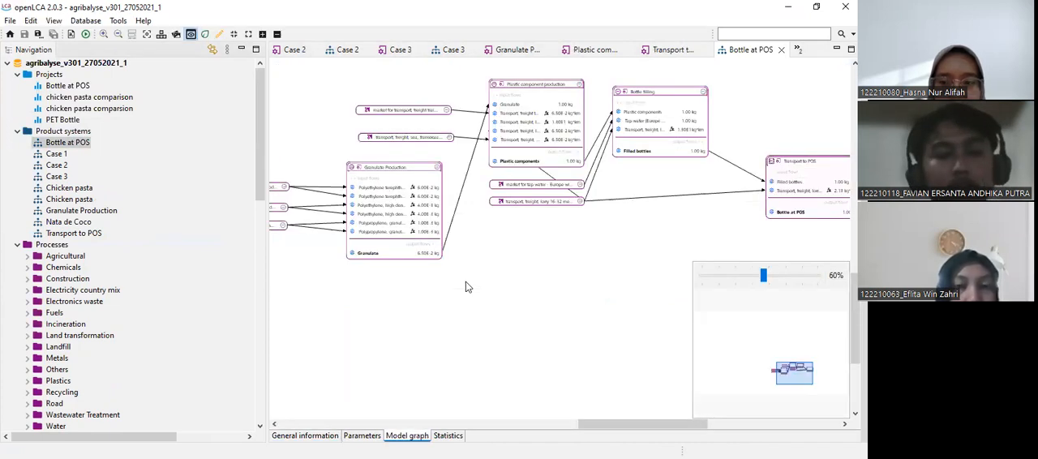
pyautogui.click(568, 420)
pyautogui.moveTo(625, 417); pyautogui.dragTo(579, 391)
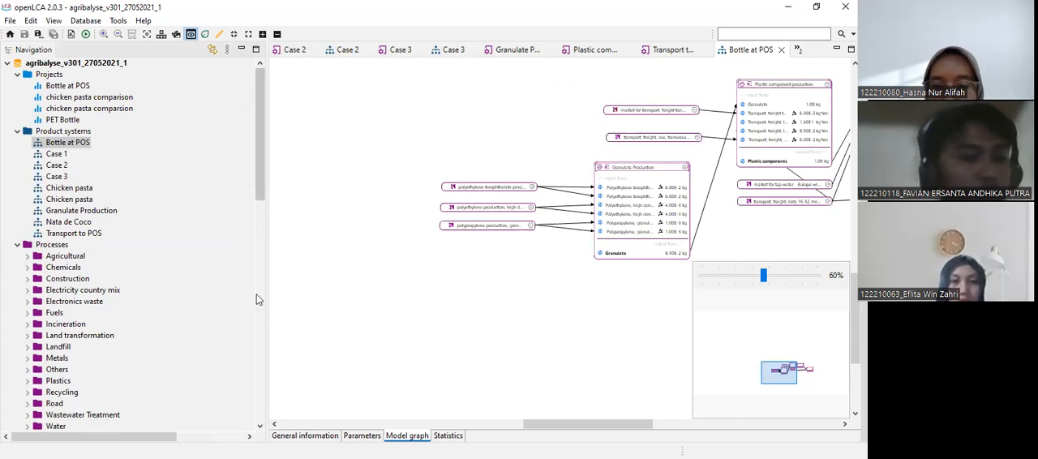
pyautogui.click(261, 151)
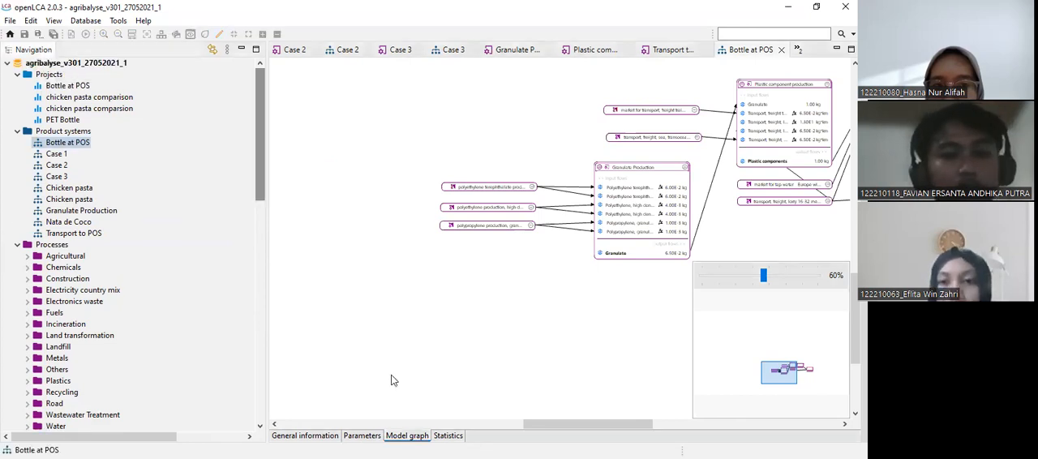
# Calculate the Bottle at POS product system with the CML-IA baseline method, Baseline parameter set, no allocation and Lazy/On-demand calculation.
pyautogui.click(322, 435)
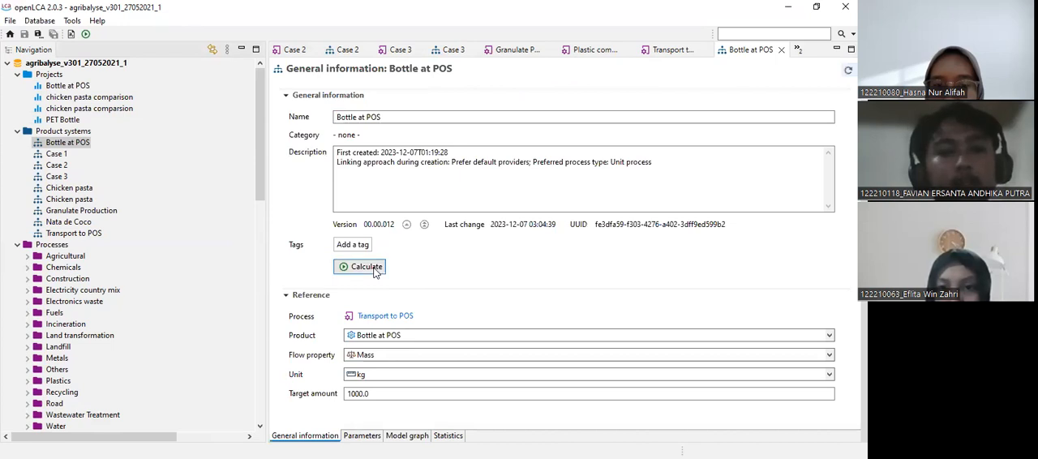
pyautogui.click(376, 272)
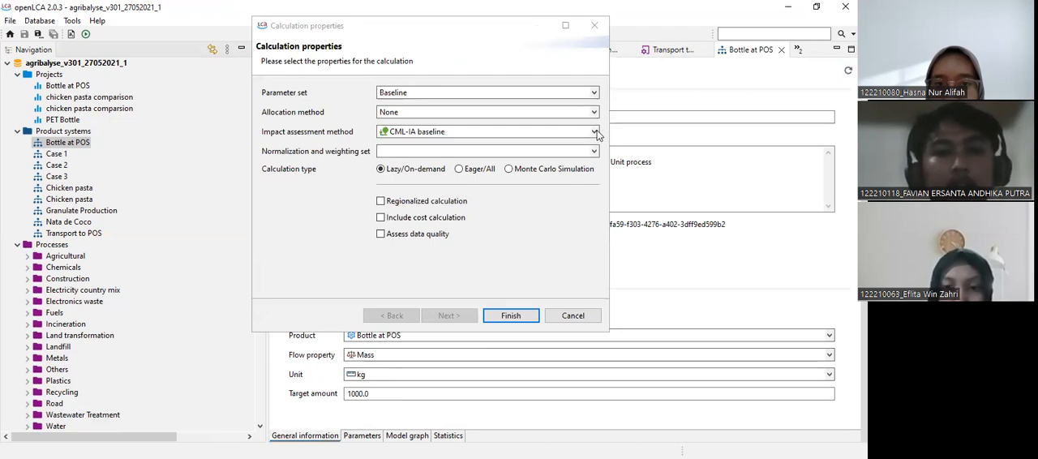
pyautogui.click(519, 149)
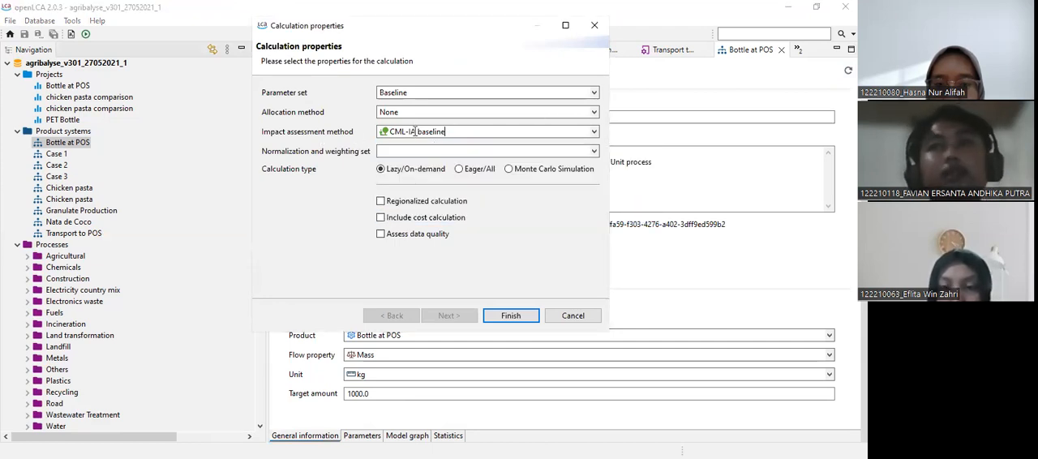
pyautogui.click(473, 131)
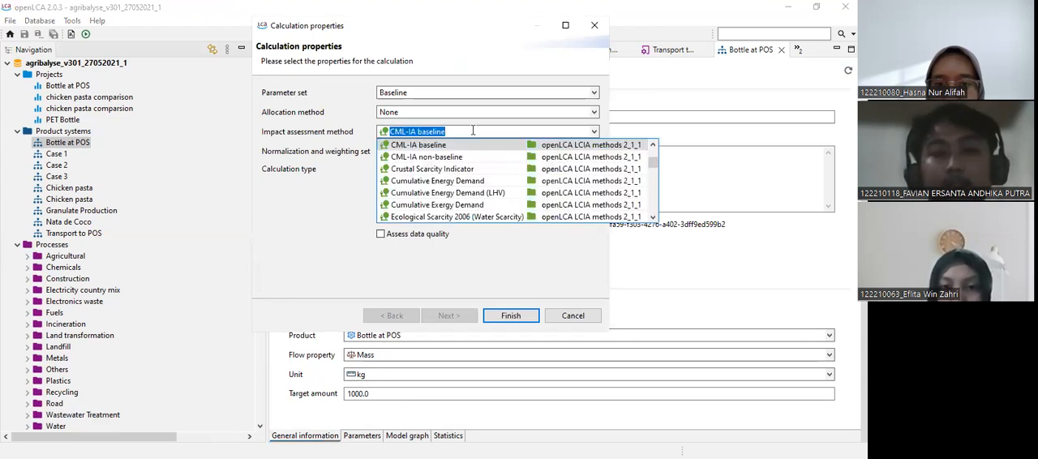
pyautogui.click(592, 132)
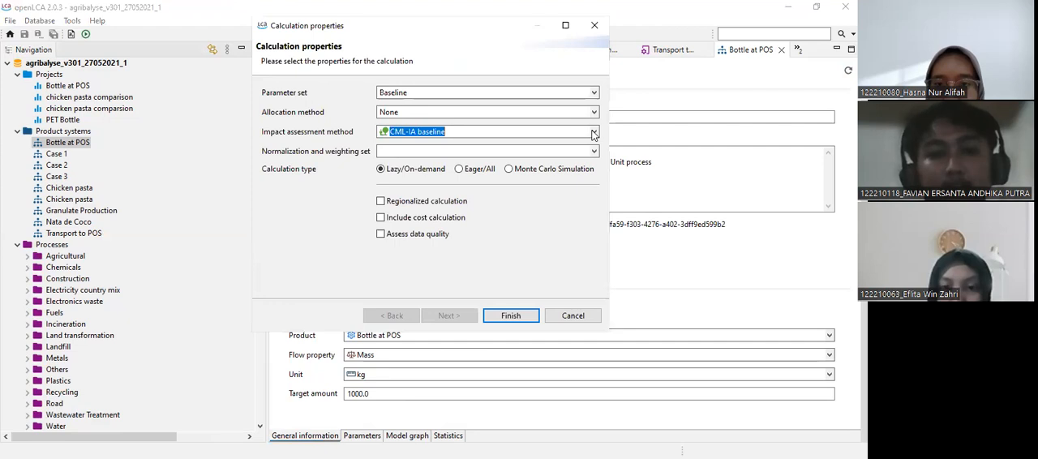
pyautogui.click(593, 133)
pyautogui.click(562, 133)
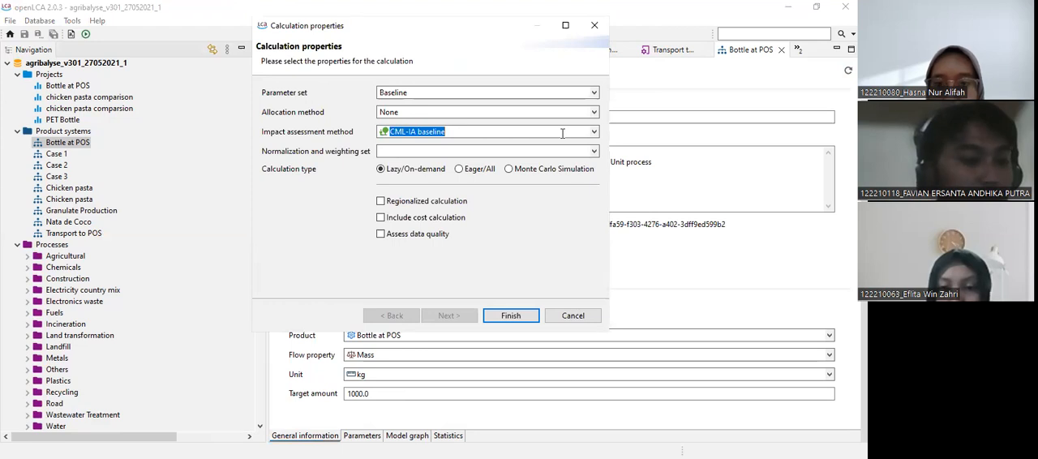
pyautogui.click(519, 316)
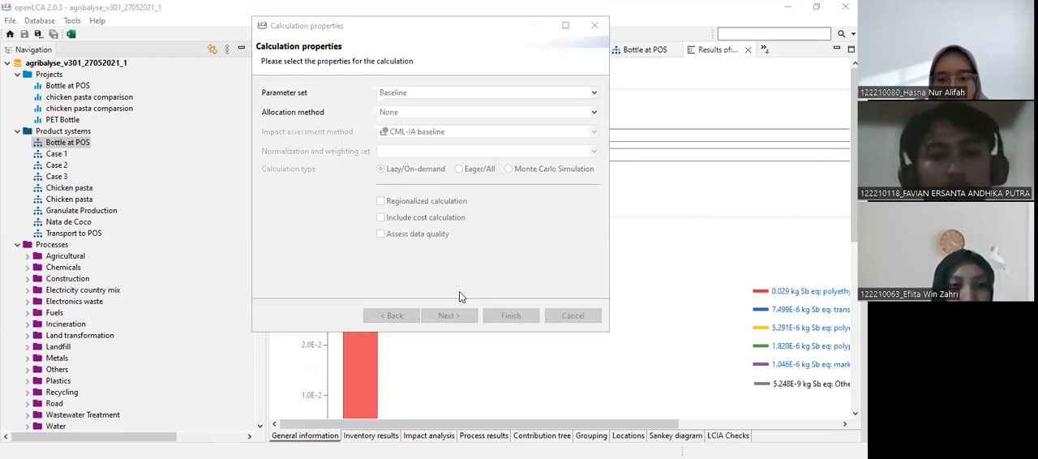
# Review the Bottle at POS results, covering the top contribution charts, the inventory results and the impact analysis.
pyautogui.scroll(-4, 382, 436)
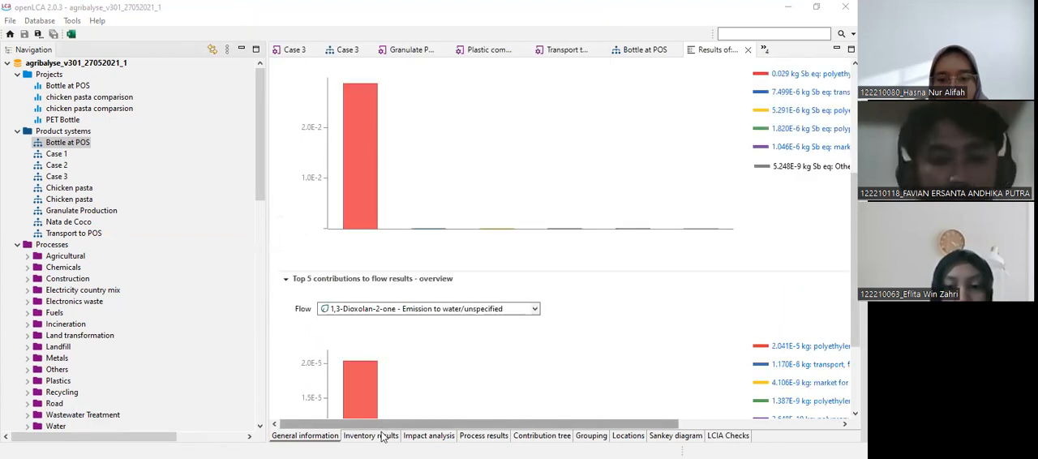
pyautogui.click(381, 433)
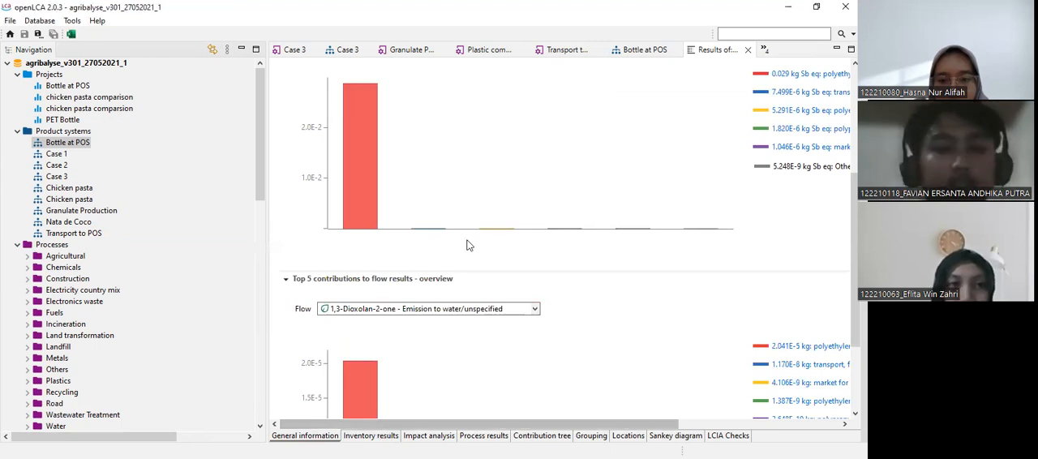
pyautogui.scroll(-3, 466, 244)
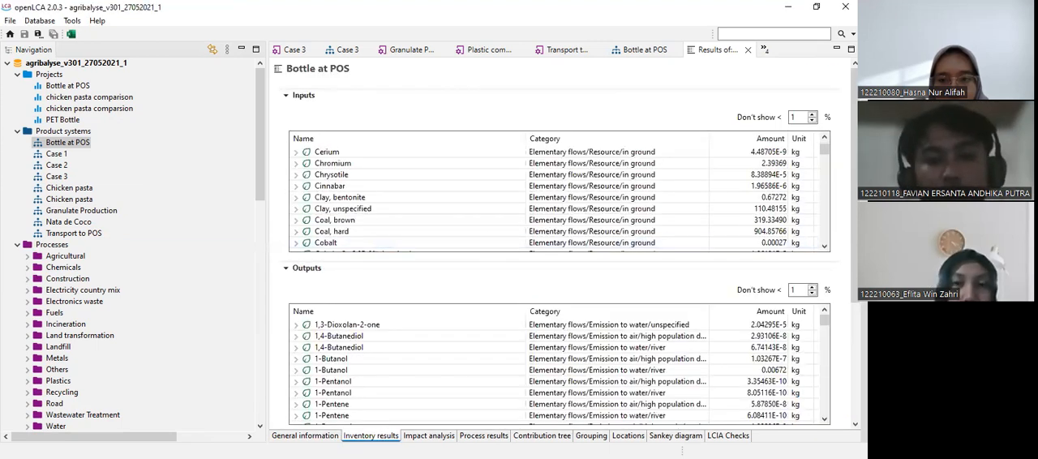
pyautogui.click(429, 437)
pyautogui.click(544, 436)
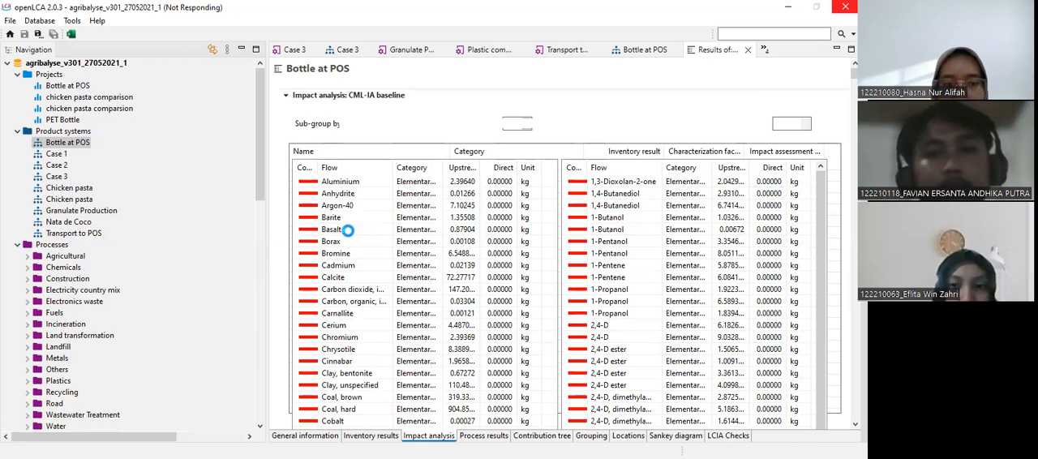
# Open the Bottle at POS project and review its impact assessment method, compared product systems and parameters for the three cases.
pyautogui.click(62, 86)
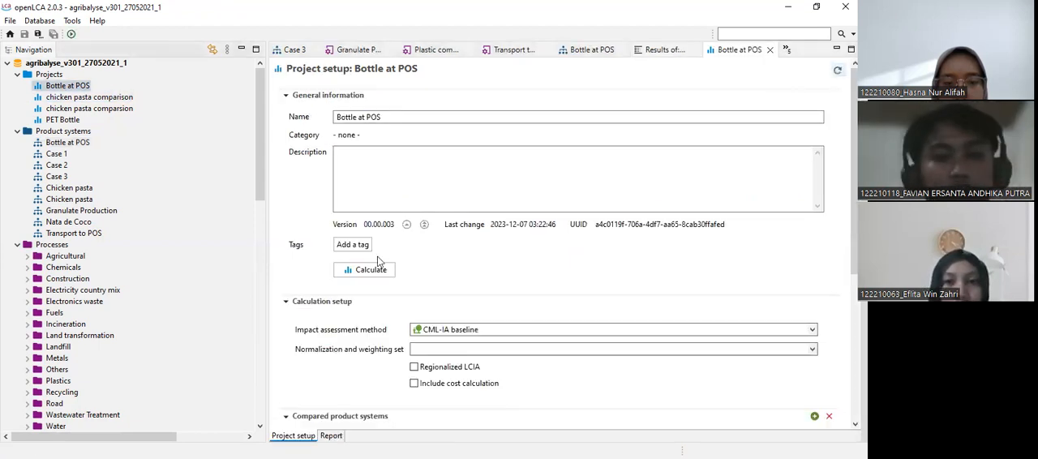
pyautogui.scroll(-3, 471, 239)
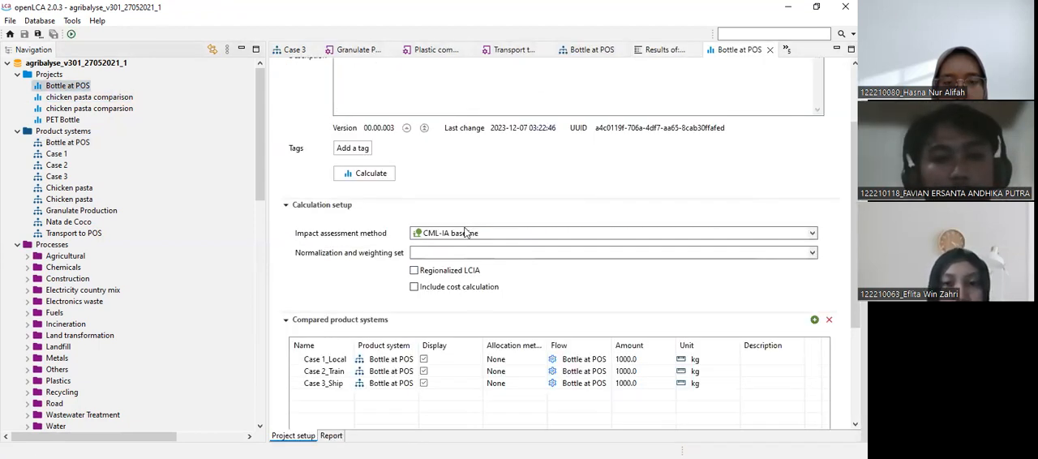
pyautogui.click(466, 233)
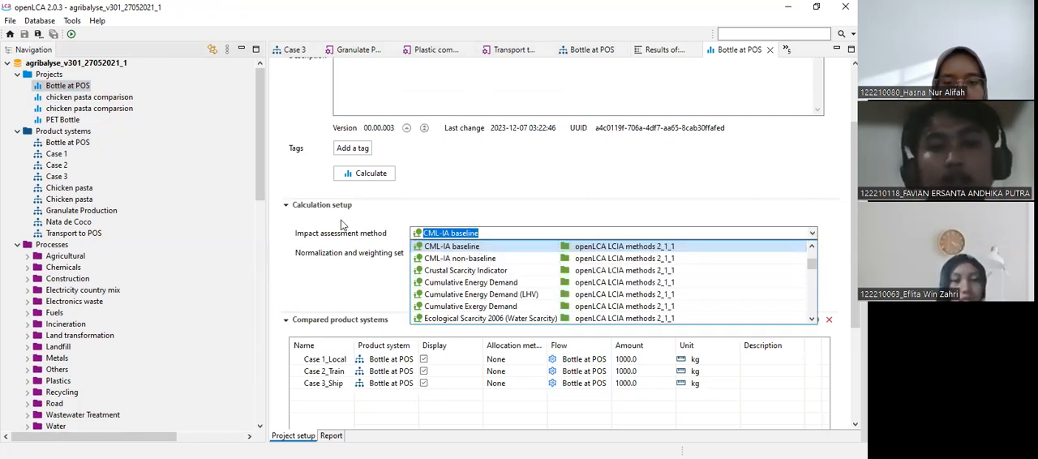
pyautogui.scroll(-3, 340, 224)
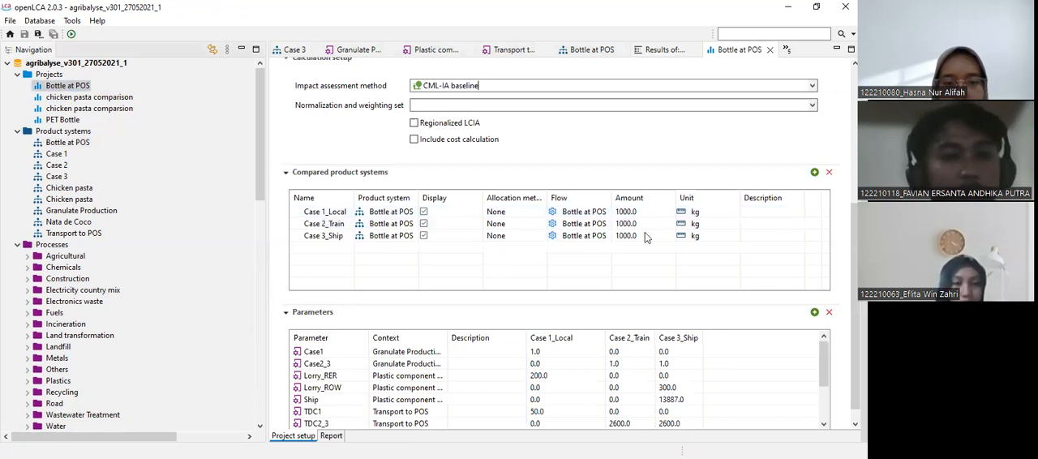
pyautogui.scroll(-1, 381, 344)
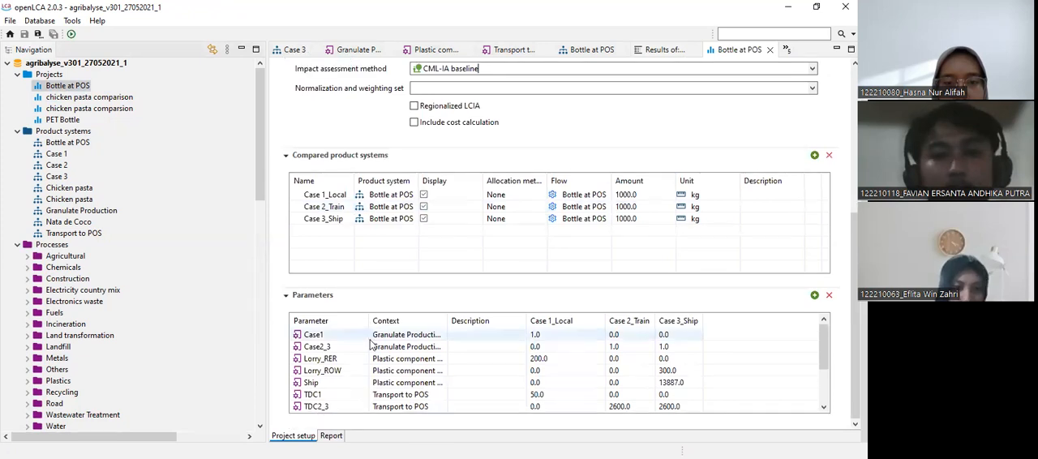
pyautogui.scroll(-2, 369, 344)
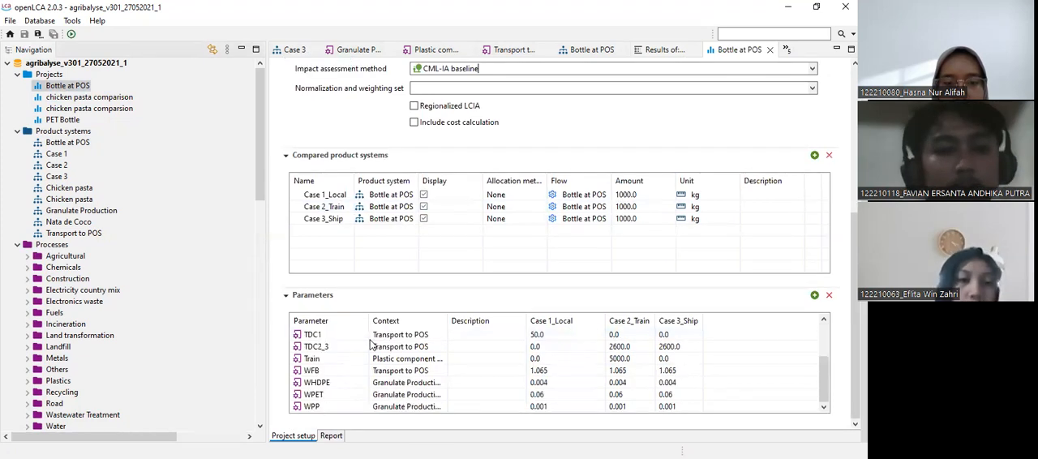
pyautogui.scroll(2, 373, 357)
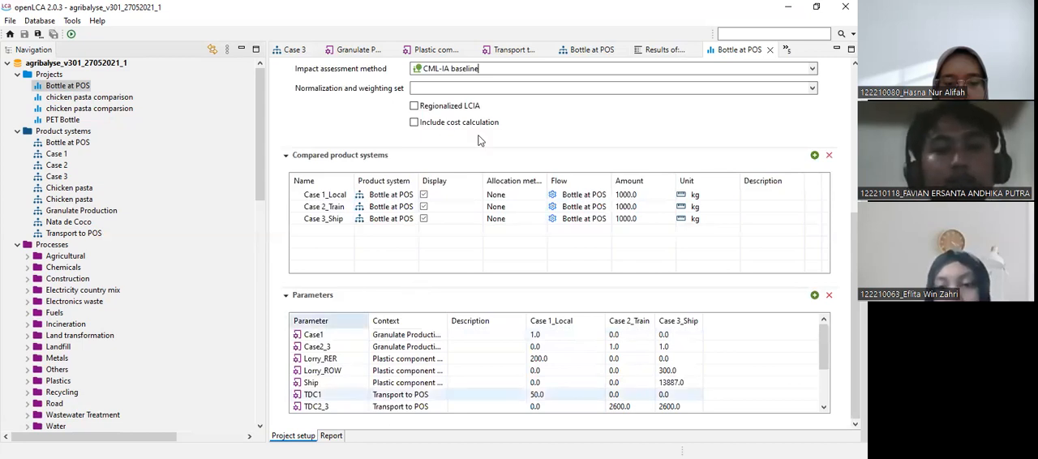
# Calculate the Bottle at POS project with CML-IA baseline to compare Case 1_Local, Case 2_Train and Case 3_Ship.
pyautogui.scroll(1, 519, 163)
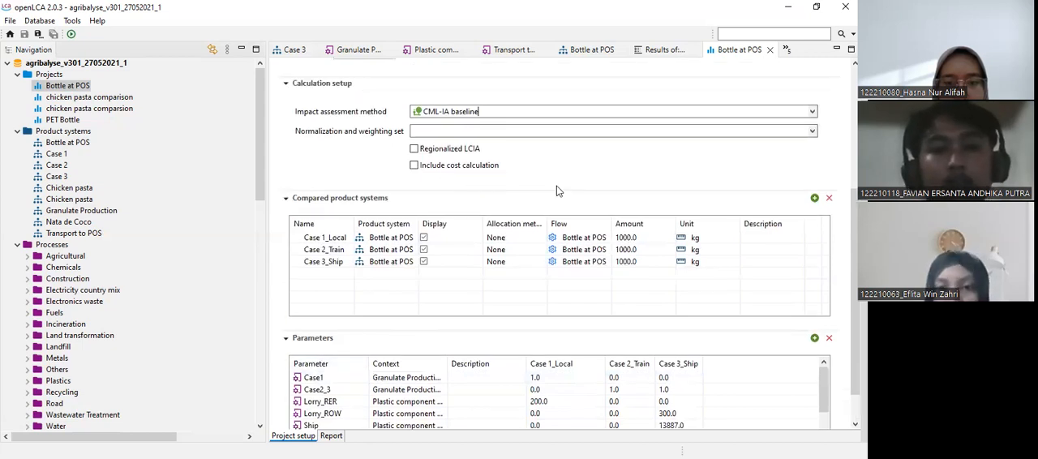
pyautogui.scroll(5, 373, 276)
pyautogui.click(372, 275)
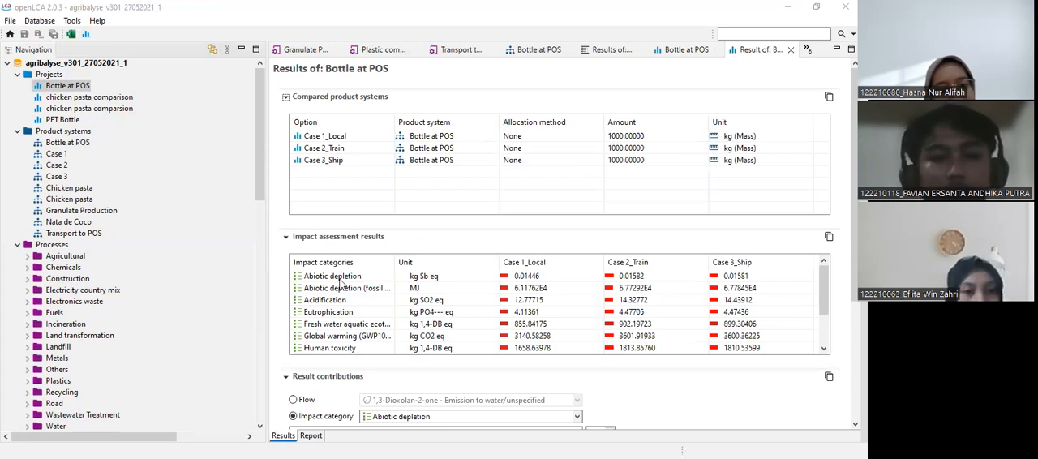
# Switch the project's result contributions to flows and browse the list of available elementary flows.
pyautogui.scroll(-3, 572, 280)
pyautogui.click(575, 282)
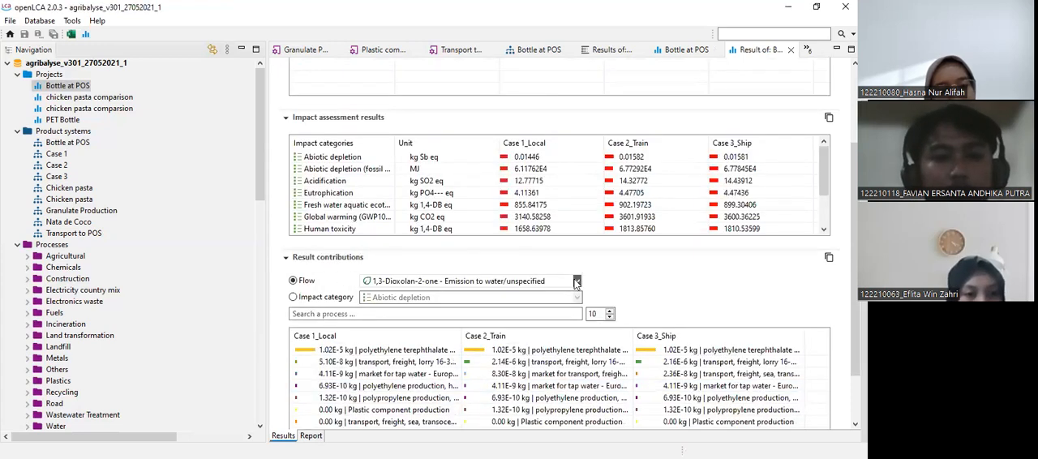
pyautogui.click(576, 281)
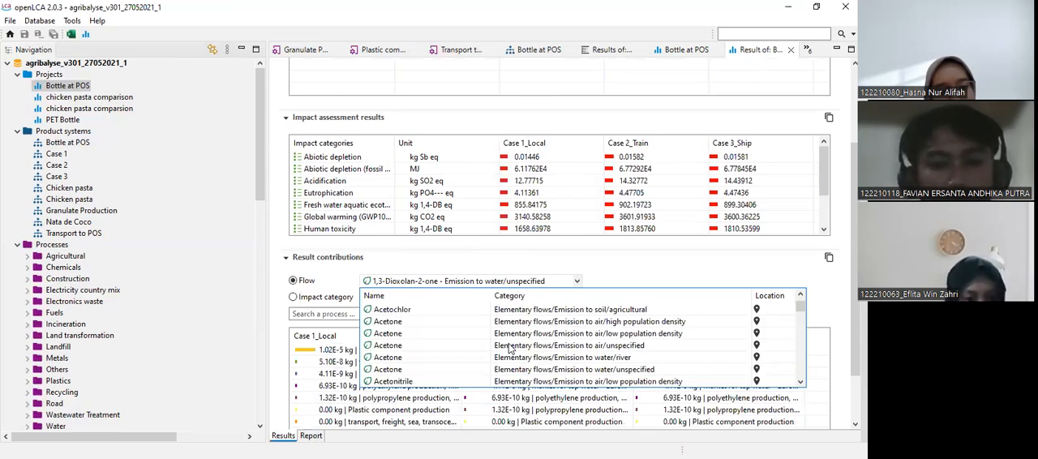
pyautogui.scroll(-10, 510, 349)
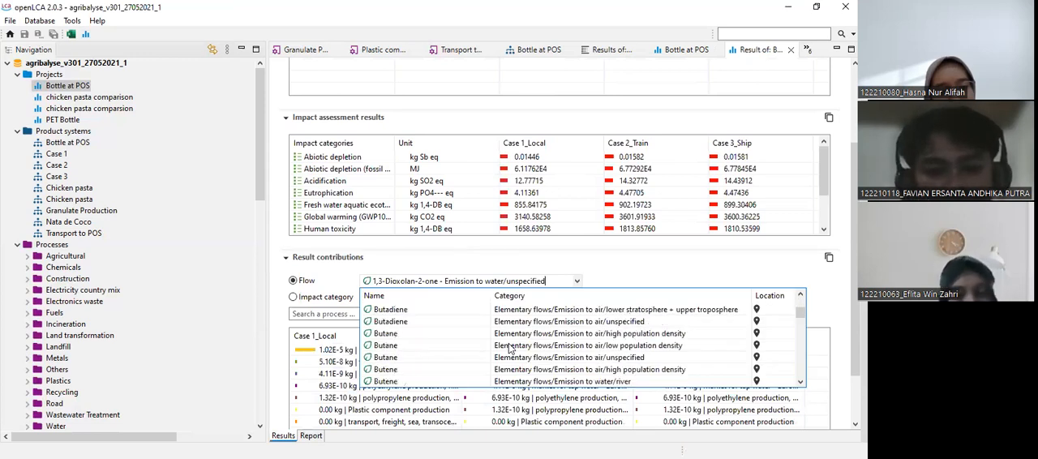
pyautogui.scroll(-5, 466, 345)
pyautogui.scroll(-5, 452, 345)
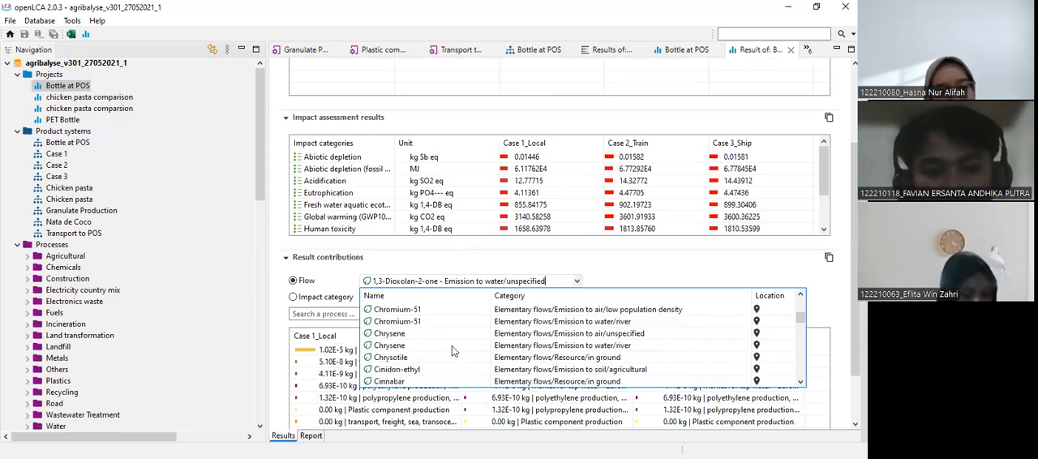
pyautogui.scroll(-10, 452, 345)
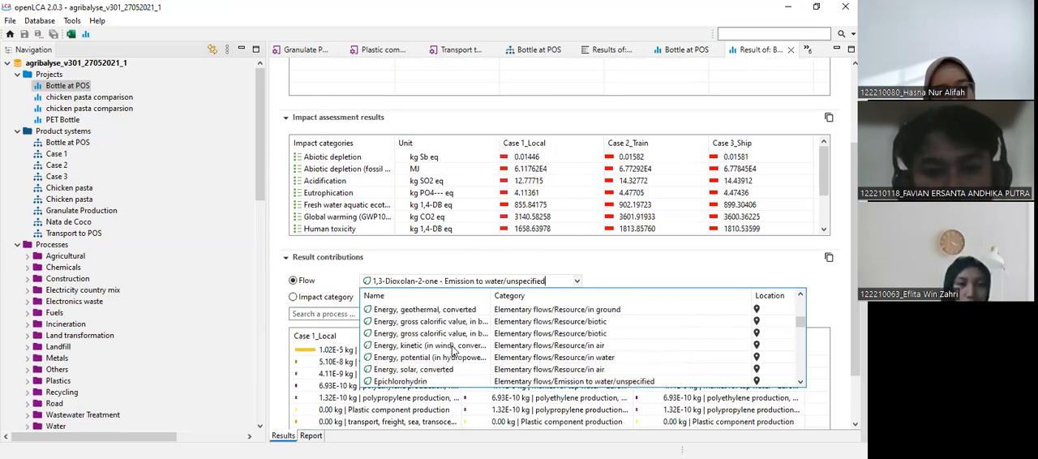
pyautogui.scroll(-10, 452, 346)
pyautogui.scroll(-10, 451, 345)
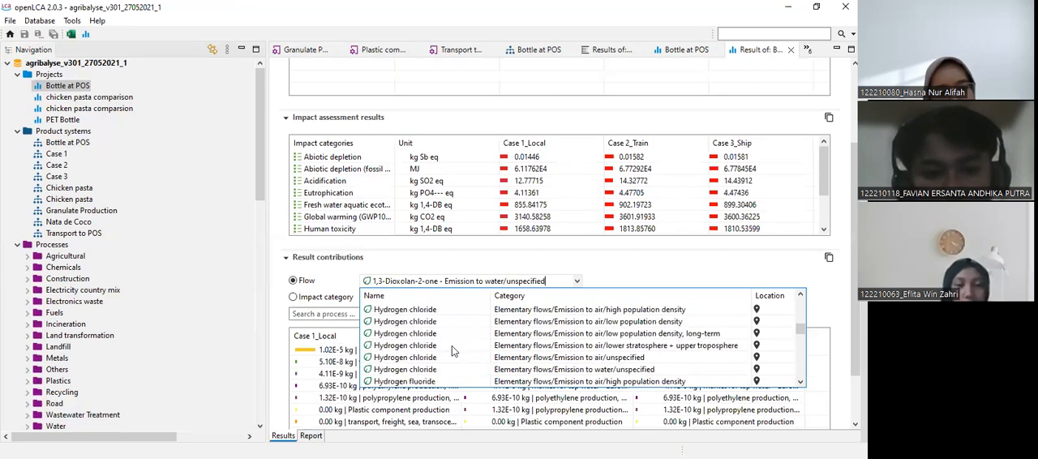
pyautogui.scroll(-6, 452, 345)
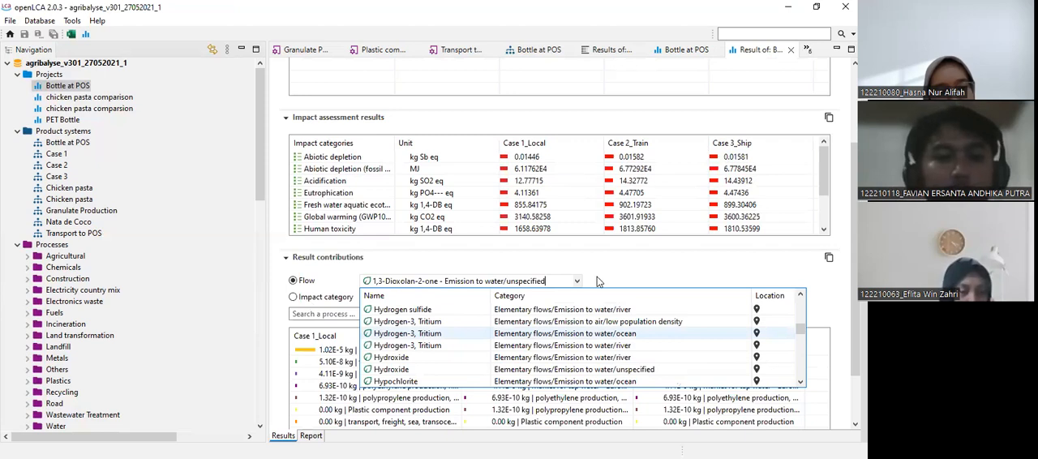
# Show the result contributions by impact category for Global warming (GWP100a) across the three cases.
pyautogui.click(304, 297)
pyautogui.click(579, 300)
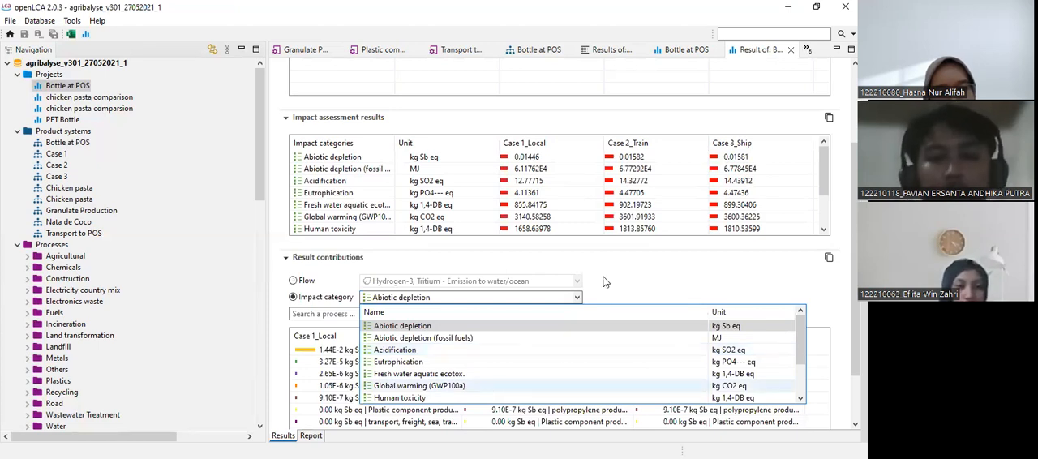
pyautogui.click(405, 386)
pyautogui.scroll(-1, 399, 430)
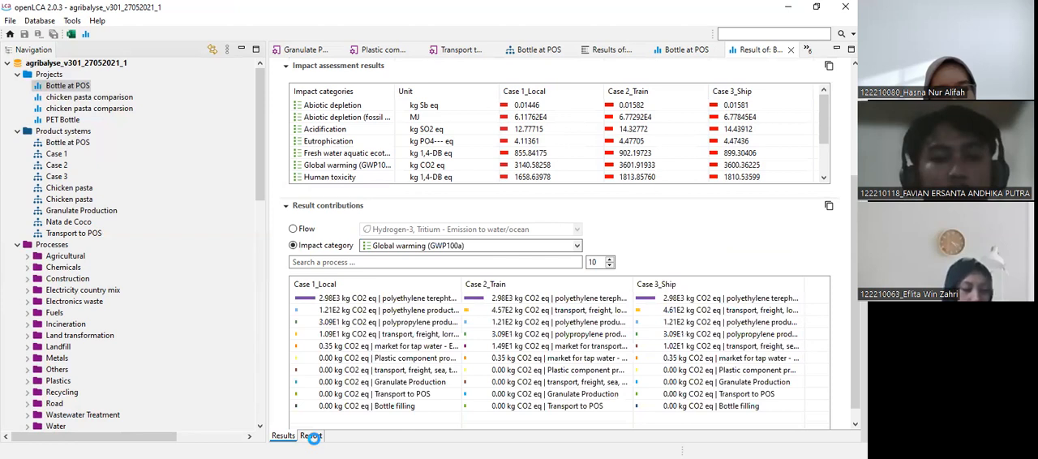
# Open the project result's report and examine the variant comparison and relative results charts.
pyautogui.click(311, 435)
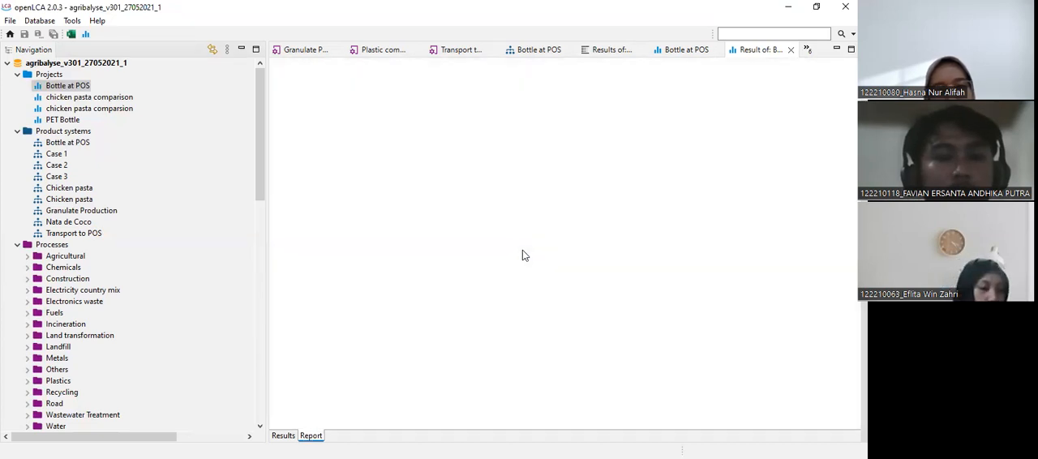
pyautogui.scroll(-10, 522, 255)
pyautogui.scroll(-10, 522, 254)
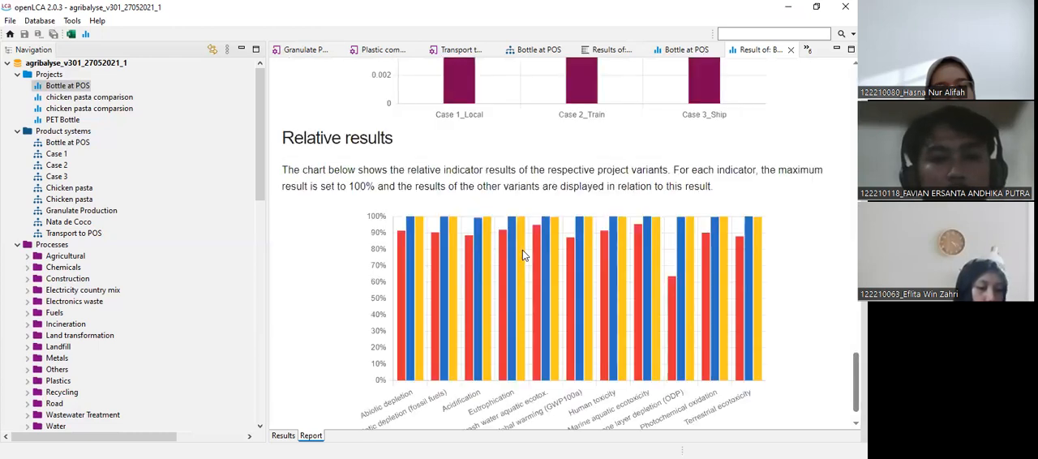
pyautogui.scroll(-10, 522, 250)
pyautogui.scroll(-2, 546, 184)
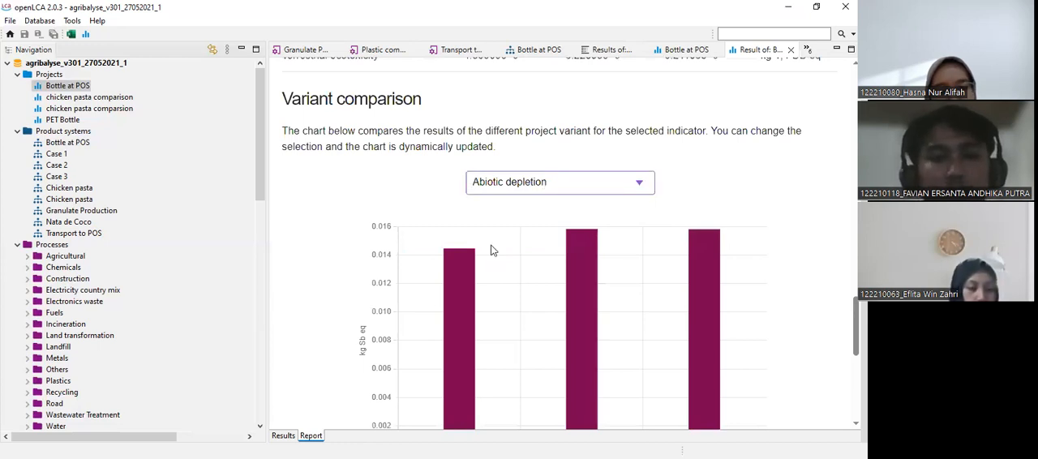
pyautogui.scroll(-5, 490, 249)
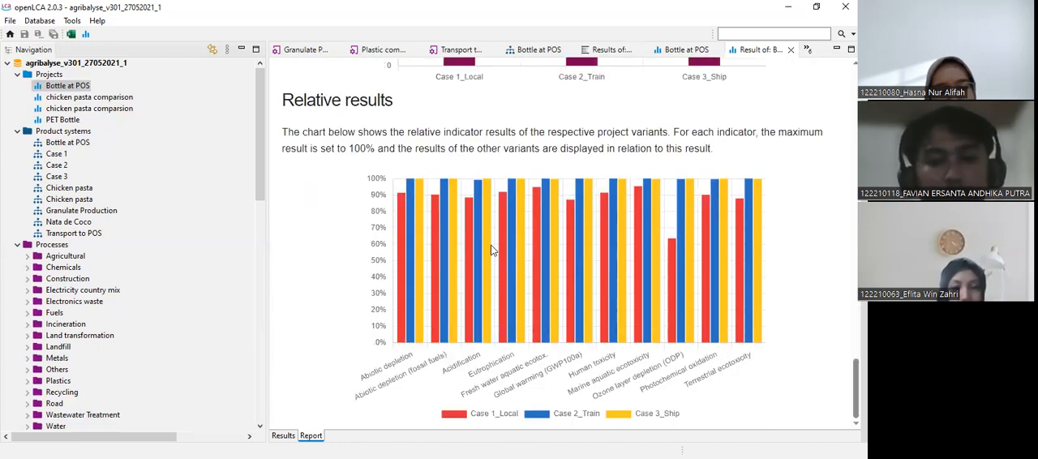
pyautogui.moveTo(519, 336)
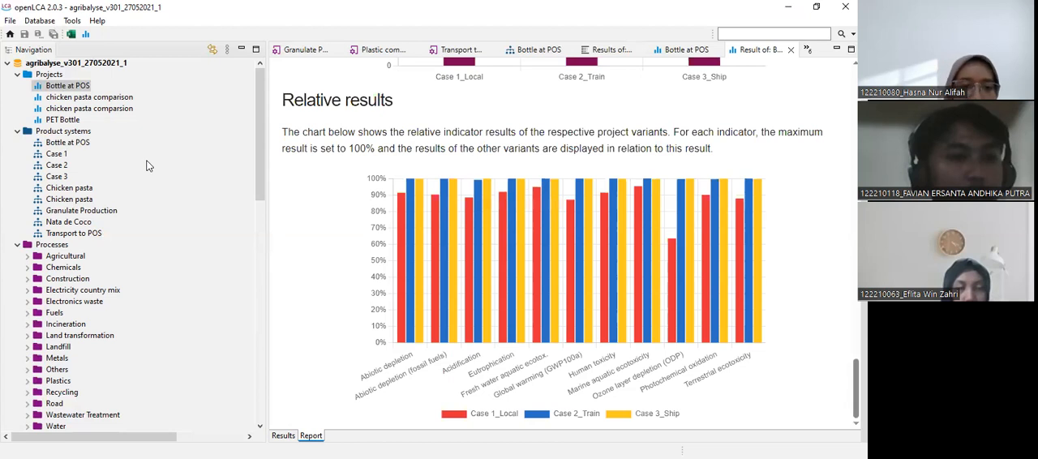
# Open the Bottle at POS product system to view its general information and reference product.
pyautogui.click(81, 143)
pyautogui.rightClick(80, 146)
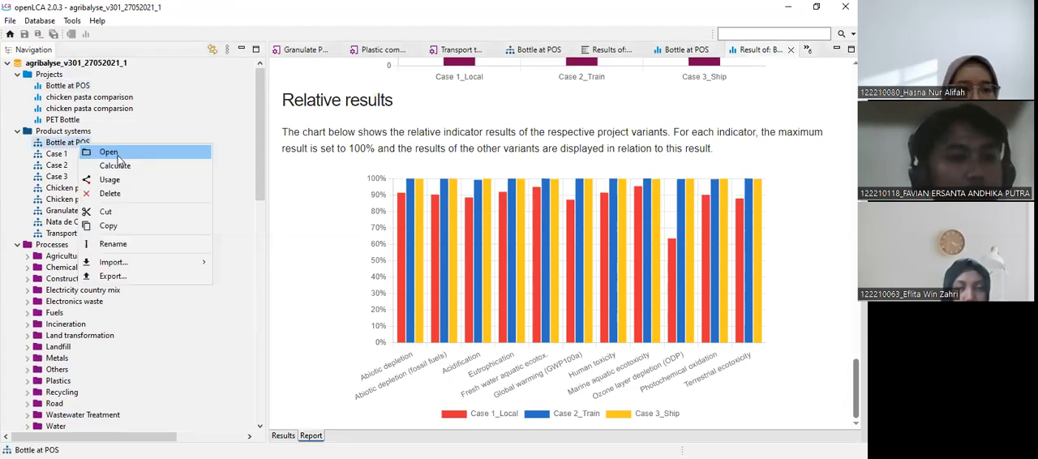
pyautogui.click(108, 151)
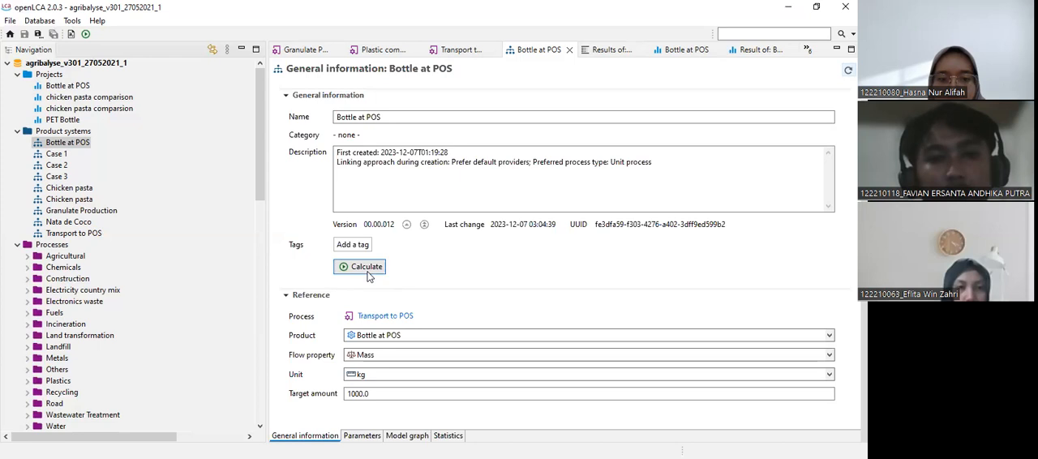
# Open the general information of the Case 3 product system and calculate its results.
pyautogui.click(53, 177)
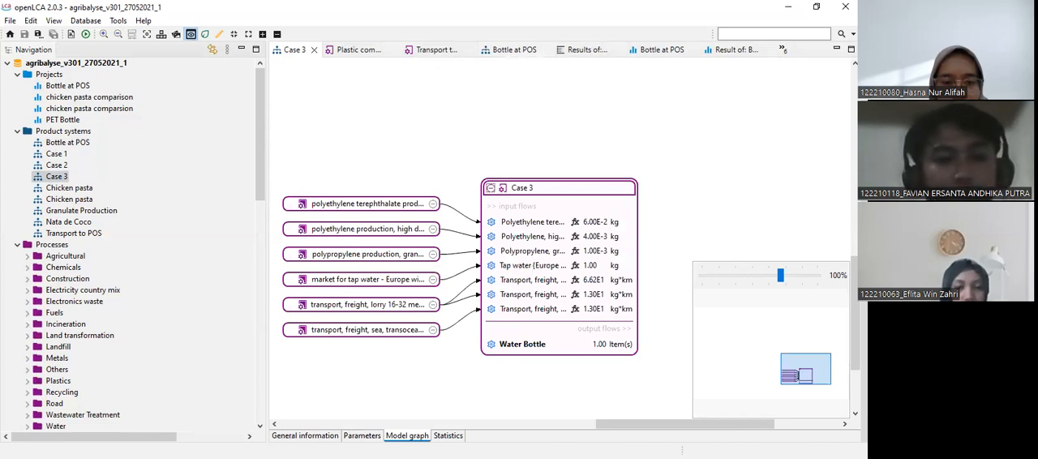
pyautogui.click(305, 436)
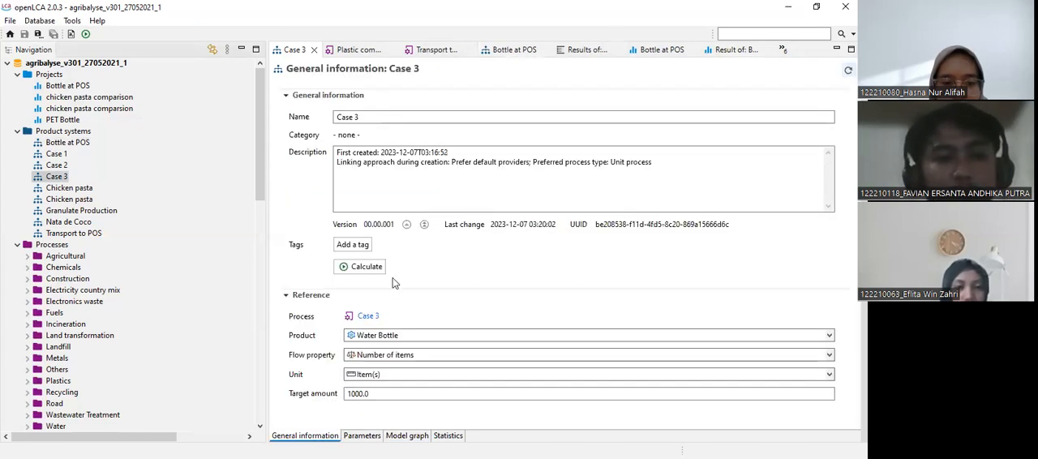
pyautogui.click(367, 267)
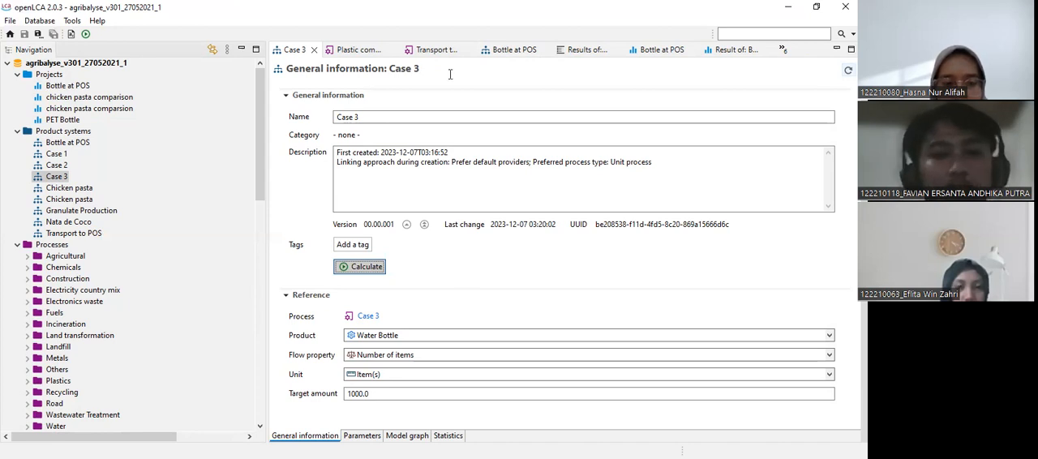
pyautogui.click(508, 305)
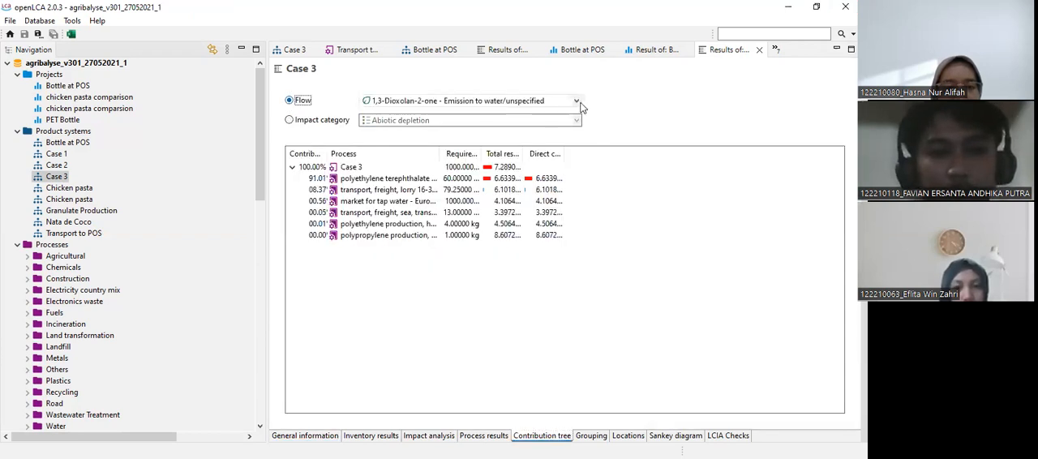
# Browse the elementary flows in Case 3's contribution tree and select Hydrogen-3, Tritium - Emission to water/ocean.
pyautogui.click(576, 102)
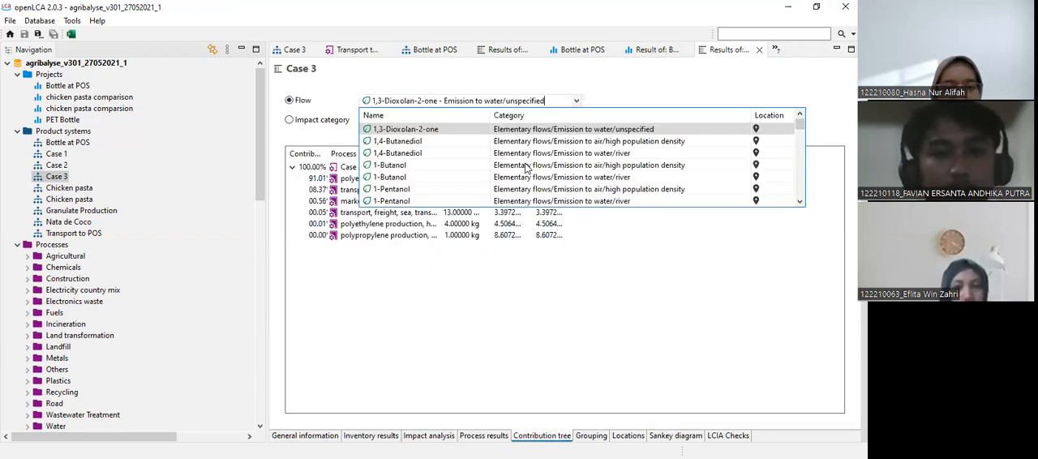
pyautogui.scroll(-15, 526, 169)
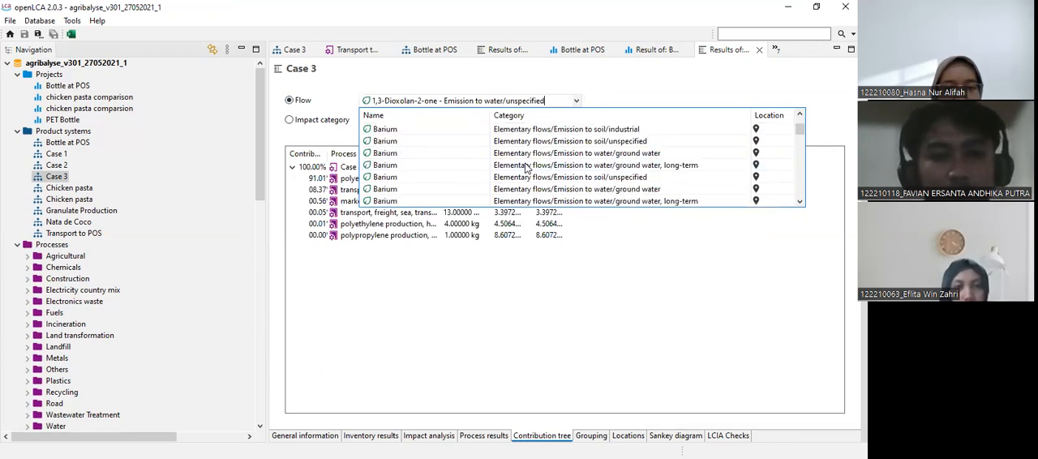
pyautogui.scroll(-5, 526, 169)
pyautogui.scroll(-3, 526, 169)
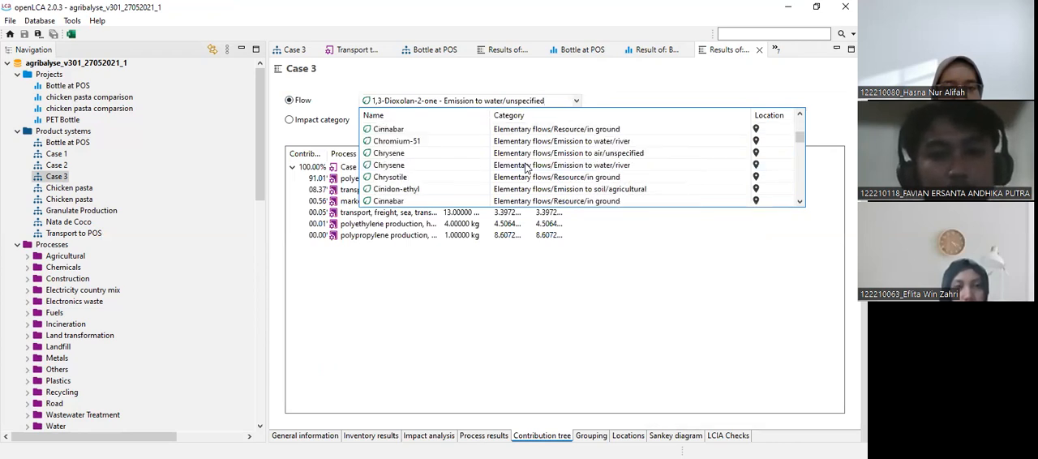
pyautogui.scroll(-5, 527, 169)
pyautogui.scroll(-5, 526, 169)
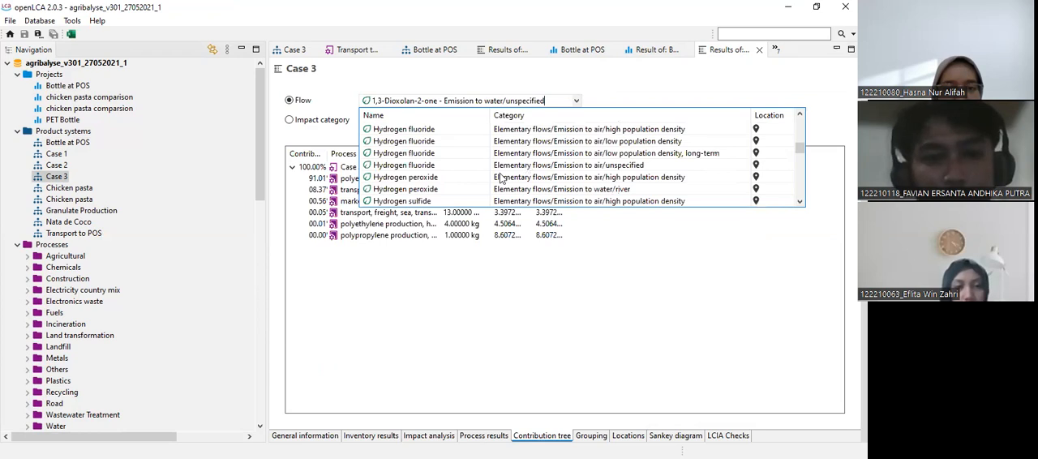
pyautogui.scroll(-5, 503, 177)
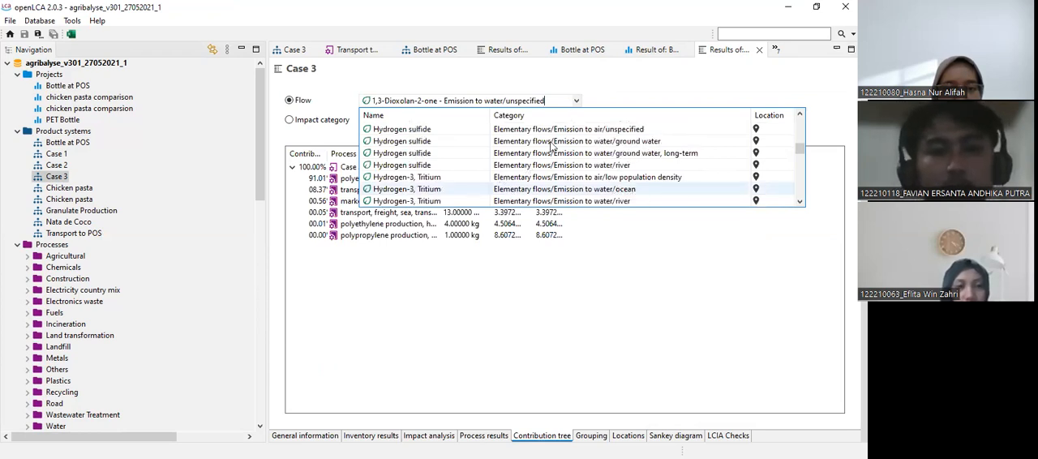
pyautogui.click(511, 190)
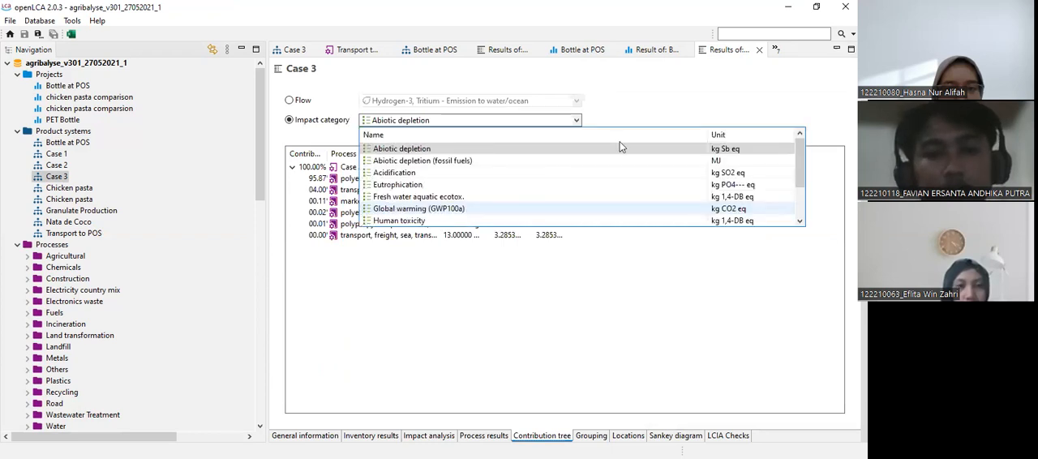
# Show Case 3's contribution tree by impact category for Global warming (GWP100a).
pyautogui.press('Return')
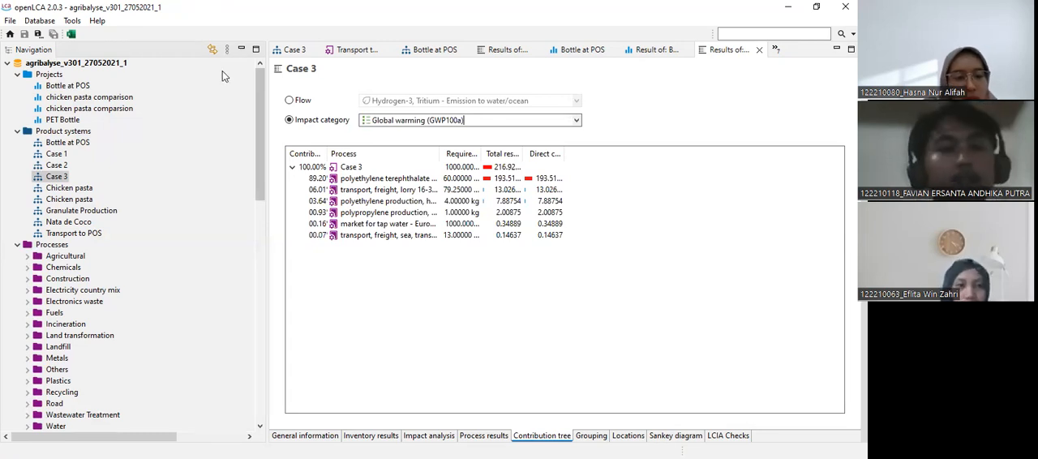
pyautogui.click(421, 212)
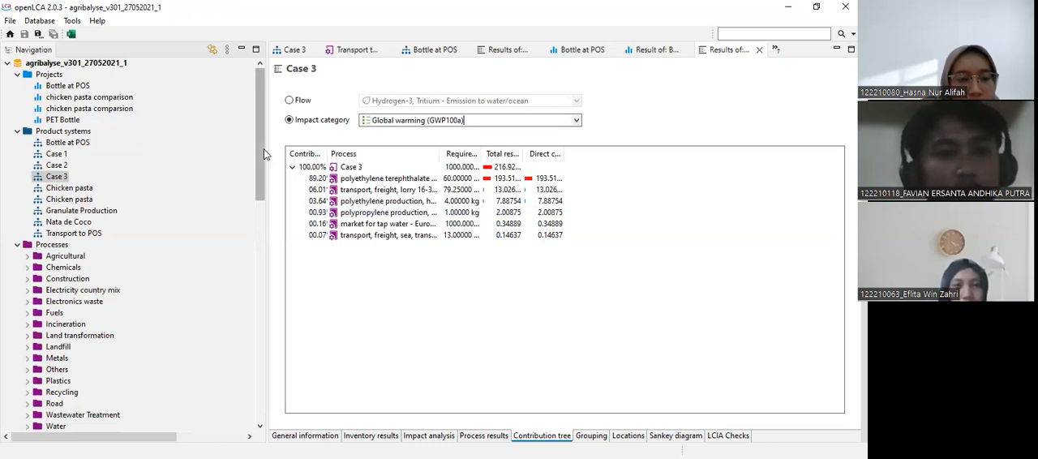
# Return to the Bottle at POS project report and inspect Case 1_Local's Acidification value in the relative results chart.
pyautogui.moveTo(257, 184)
pyautogui.mouseDown()
pyautogui.moveTo(258, 263)
pyautogui.moveTo(257, 193)
pyautogui.mouseUp()
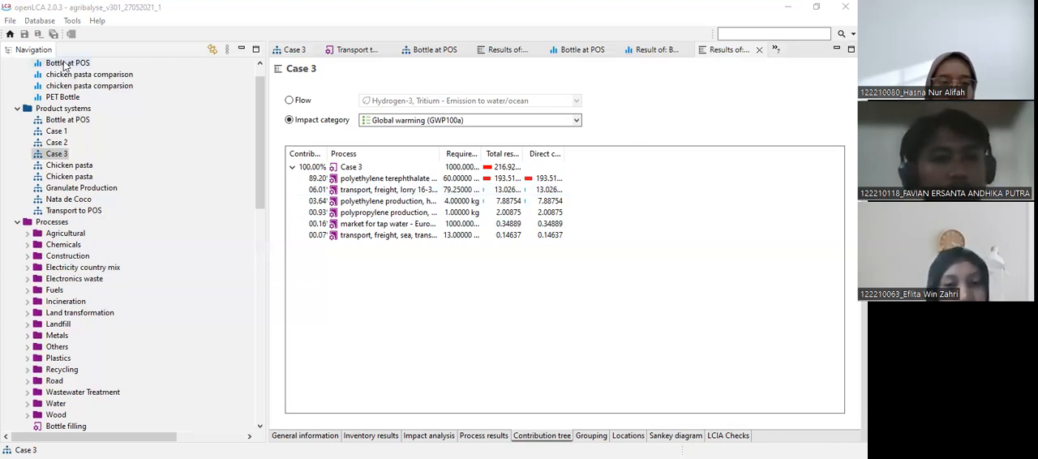
pyautogui.click(654, 51)
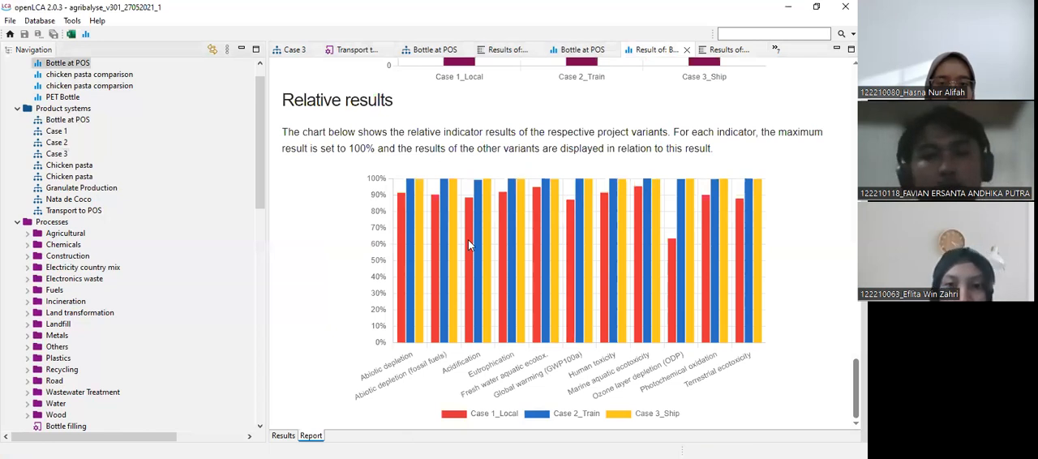
pyautogui.moveTo(468, 241)
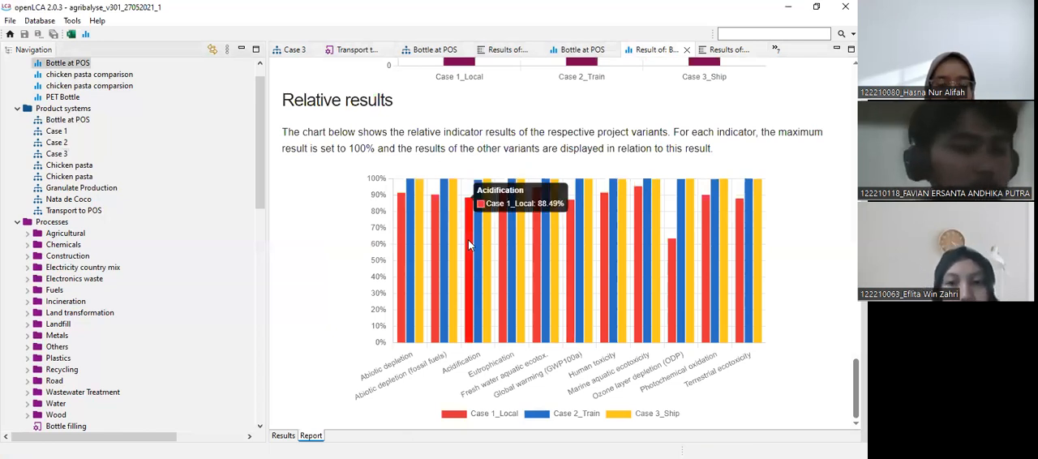